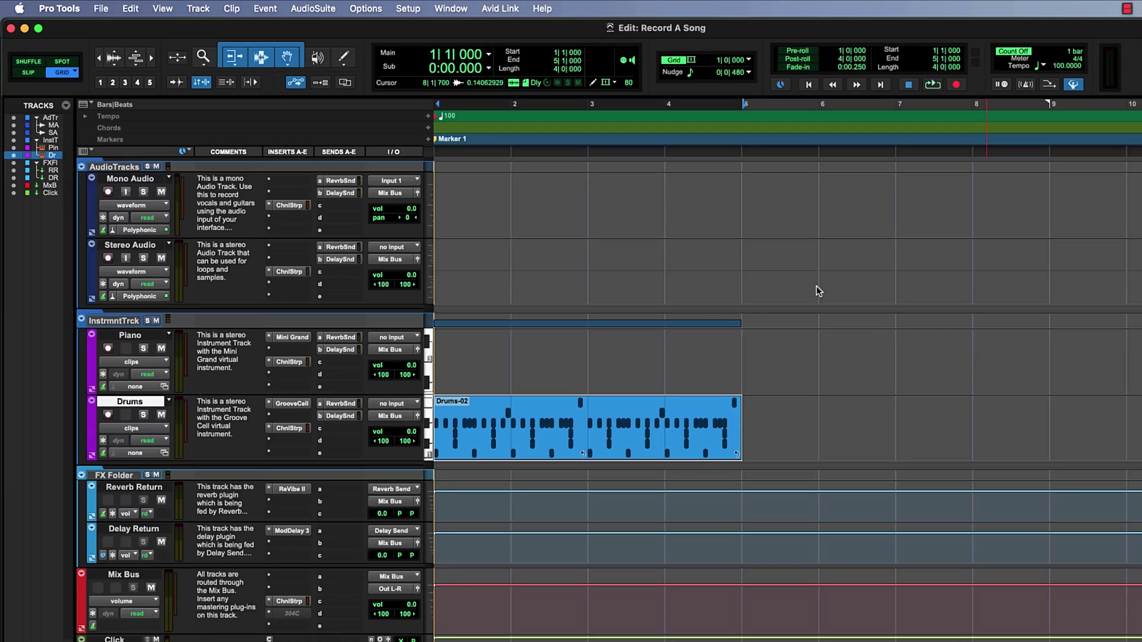
- Record-enable the Piano track and confirm KOMPLETE KONTROL S49 MK2, Port 1 as the enabled MIDI input device
key(space)
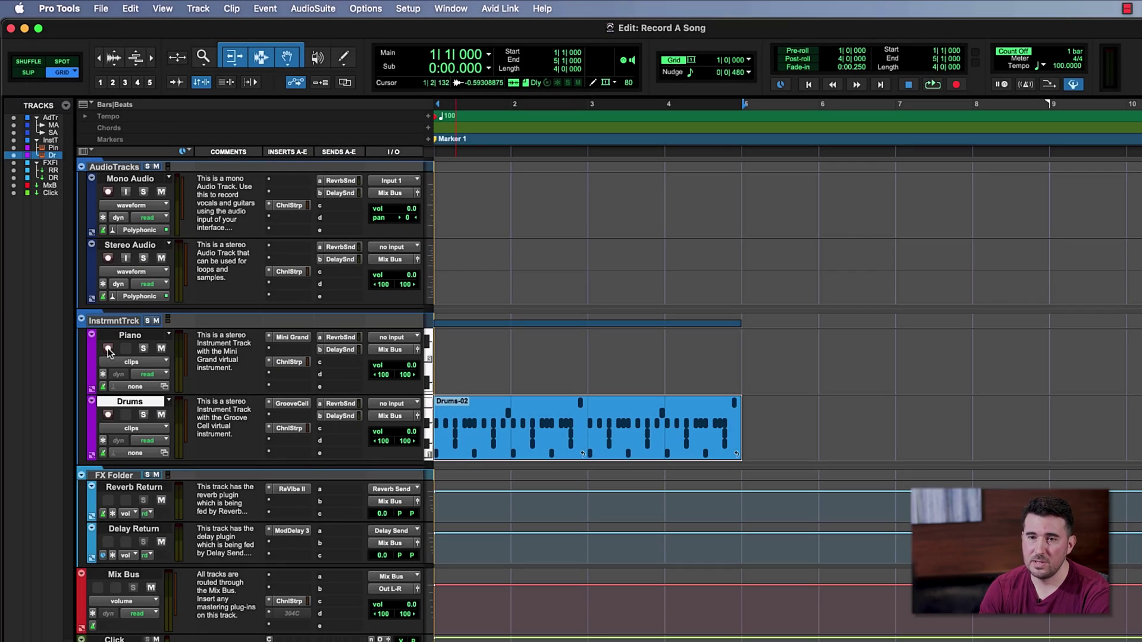
click(108, 348)
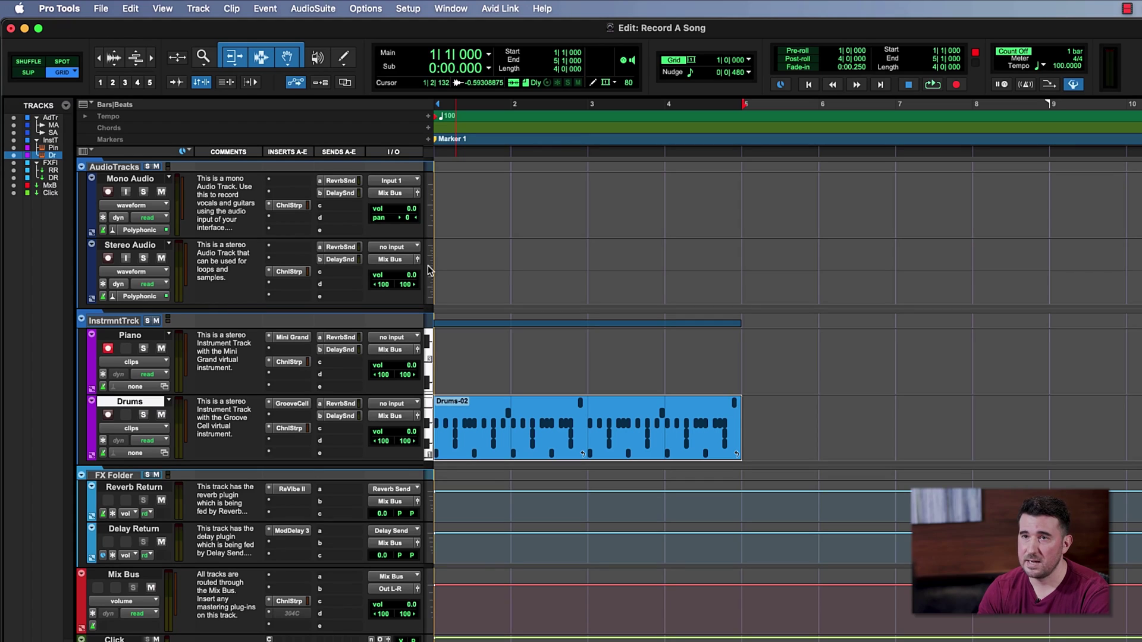
click(407, 8)
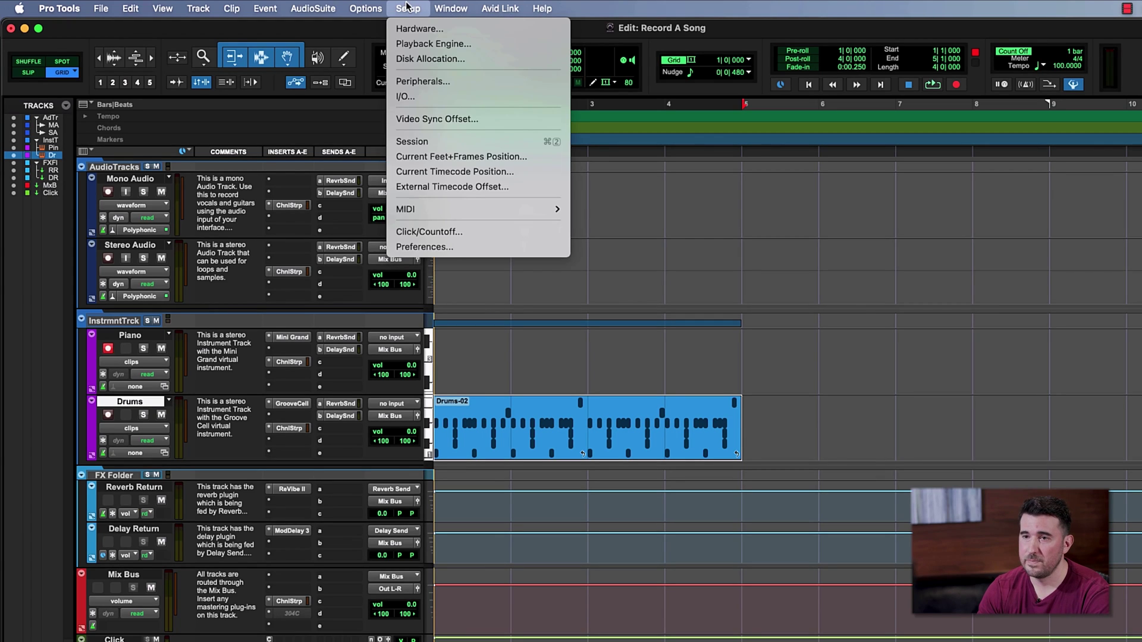
mouse_move(494, 213)
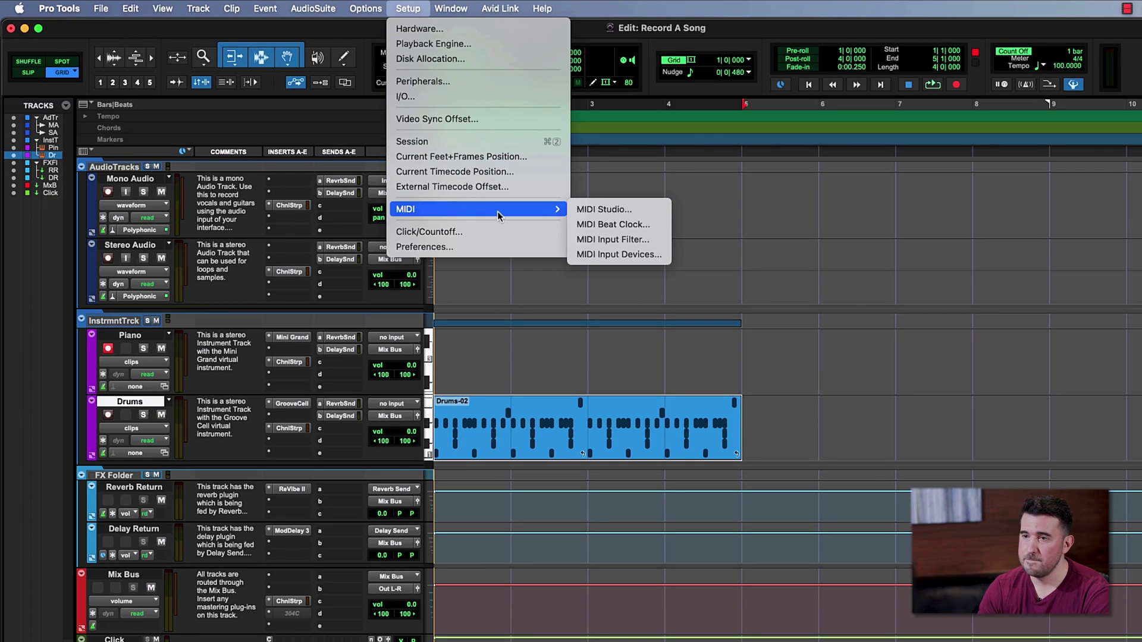
click(609, 254)
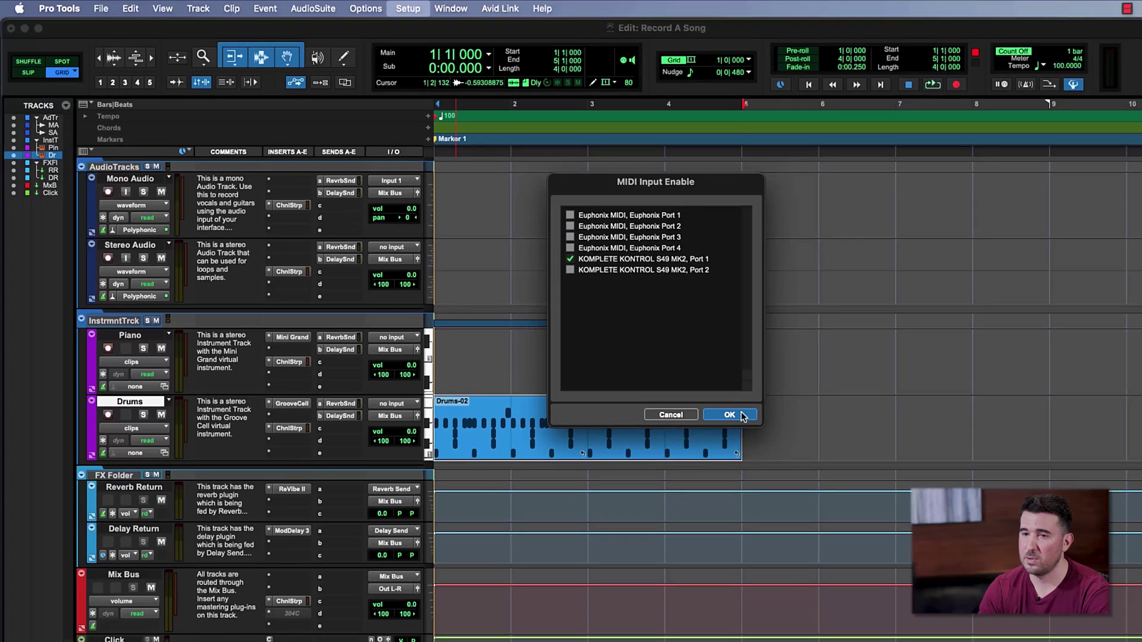
click(743, 483)
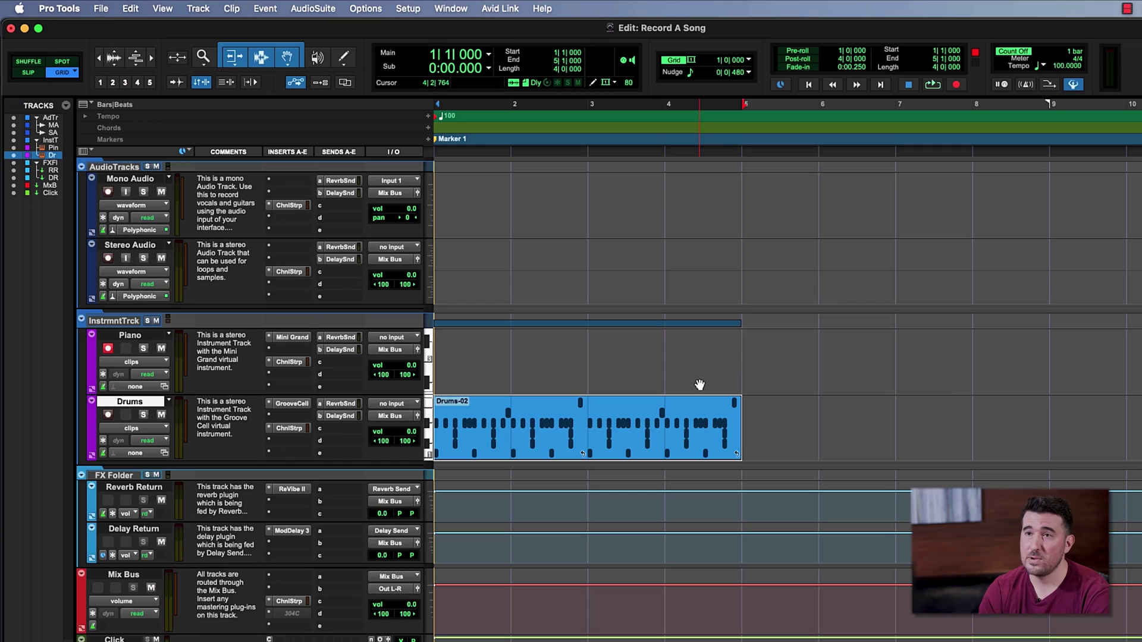
- Show the on-screen MIDI Keyboard, play the A, D, G and J notes to test the Piano track, and close it
click(451, 9)
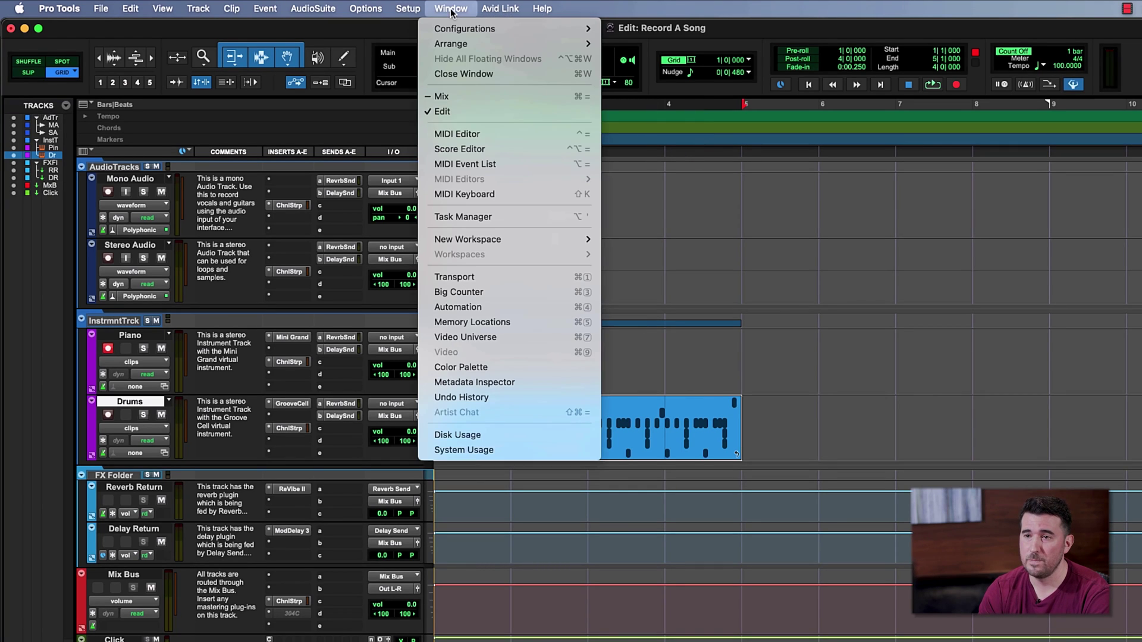
click(494, 194)
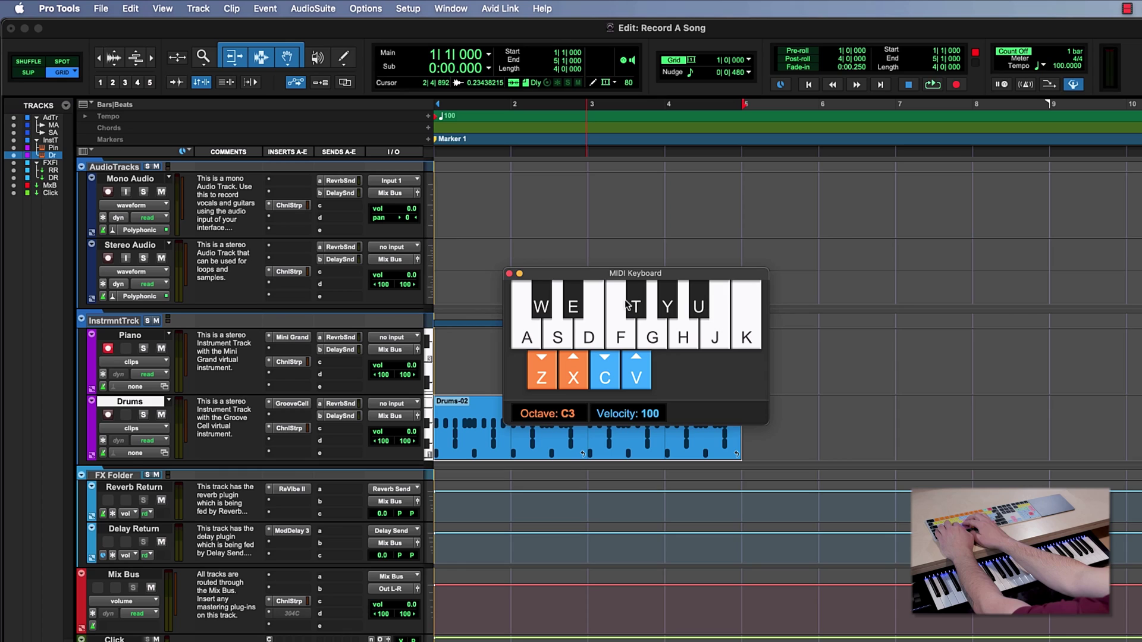
key(a)
key(d)
key(g)
key(j)
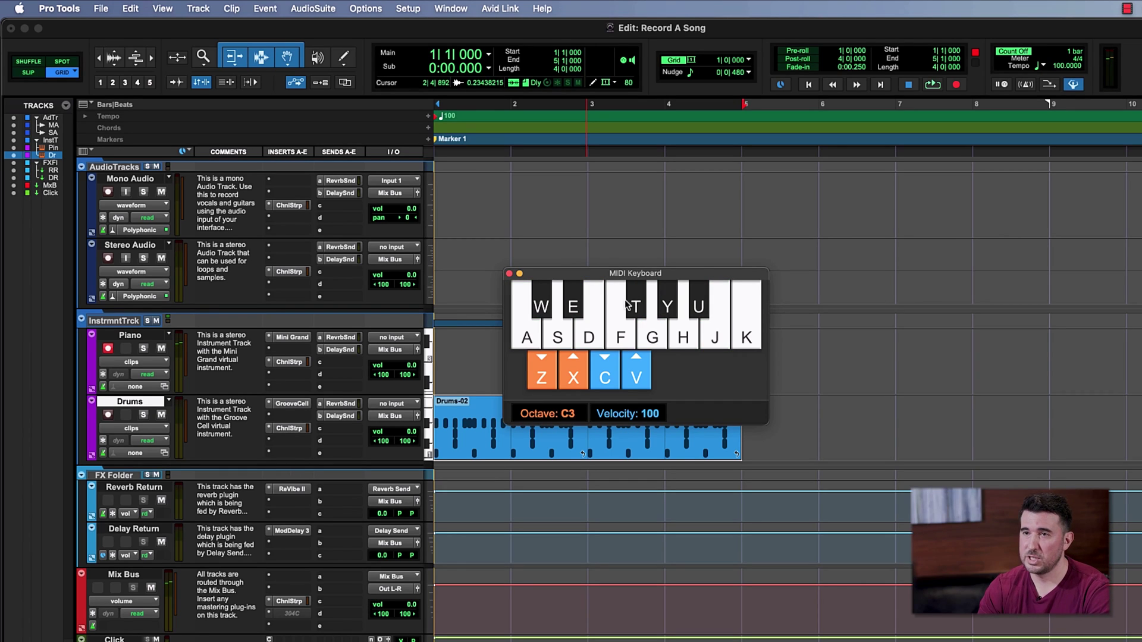
click(509, 275)
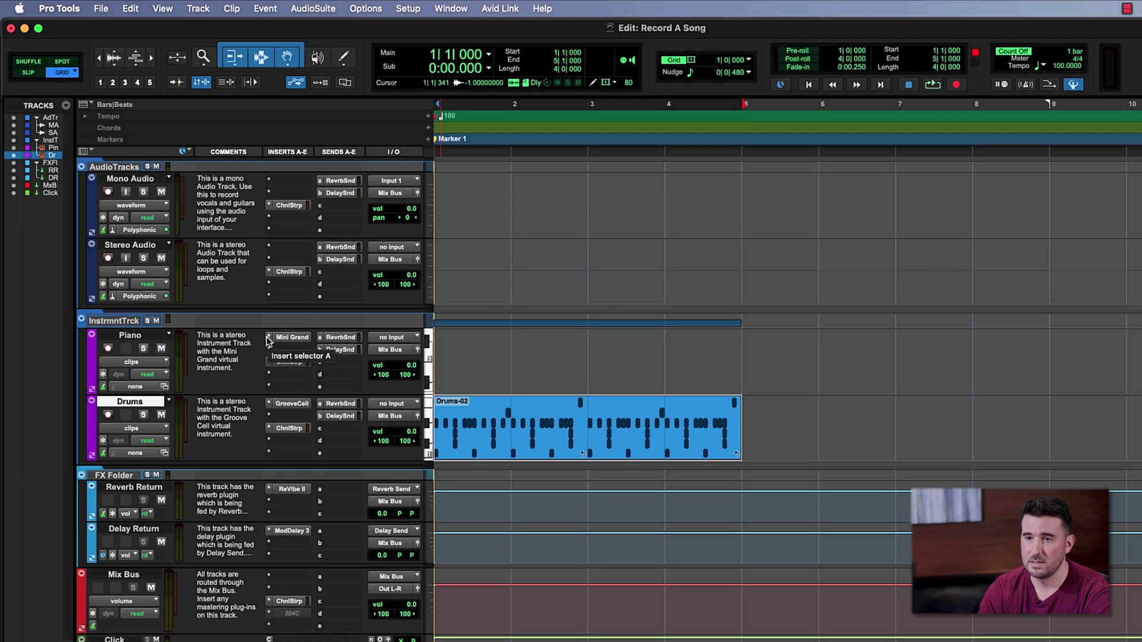
- Replace the Mini Grand instrument on the Piano track's first insert with the stereo Xpand!2 plug-in
click(267, 340)
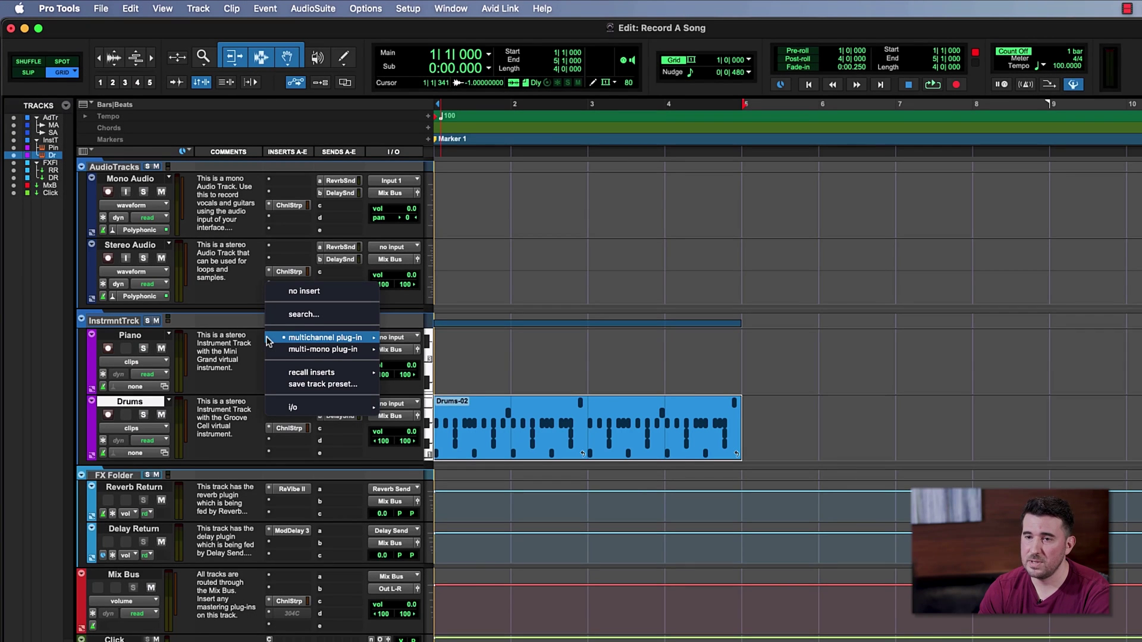
mouse_move(272, 342)
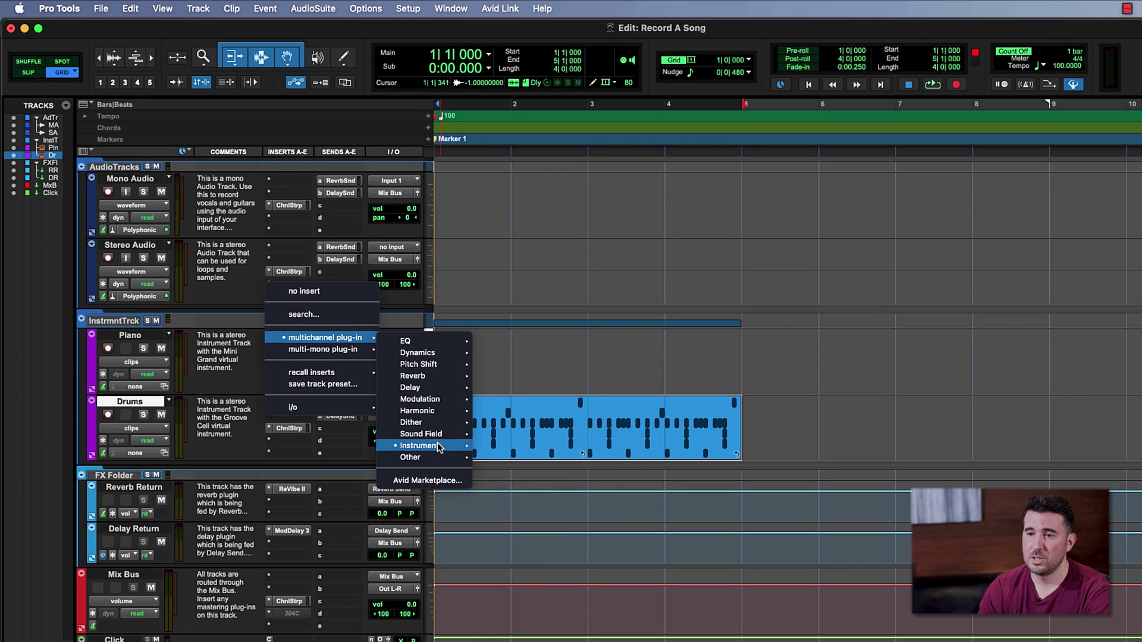
mouse_move(440, 450)
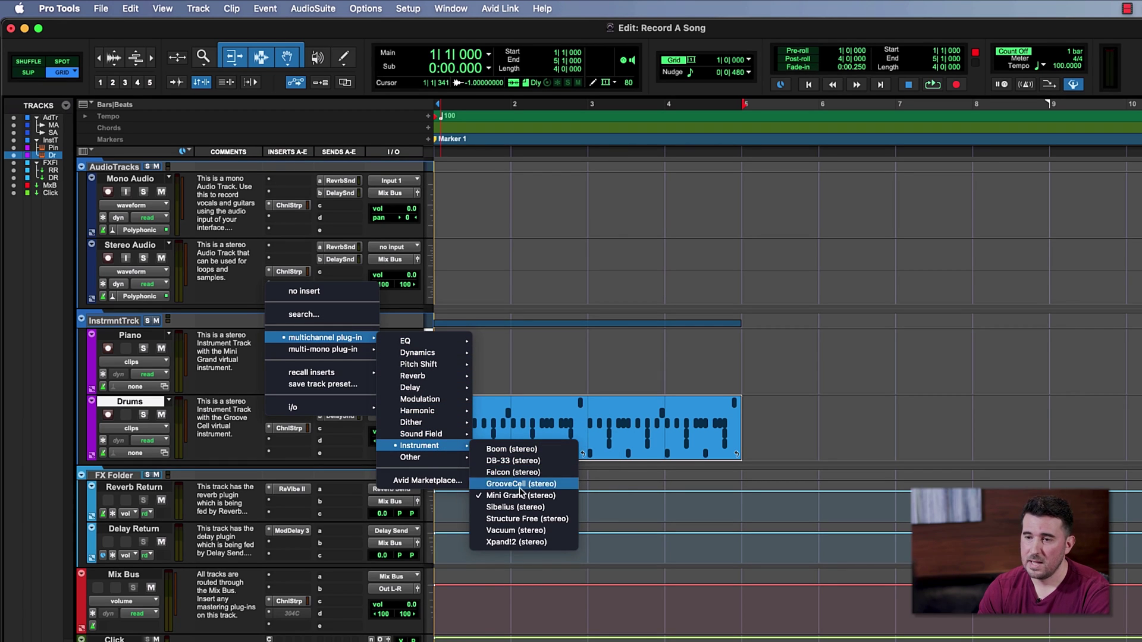
click(516, 542)
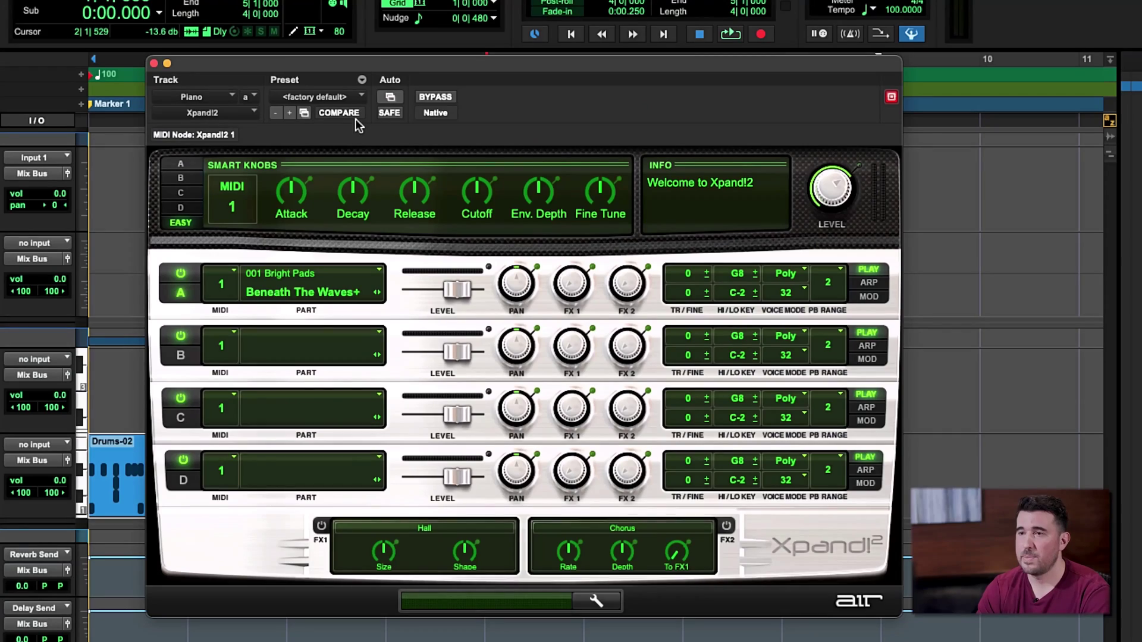
- Load the FastStartRhodes preset in Xpand!2 and close the plug-in window
click(348, 97)
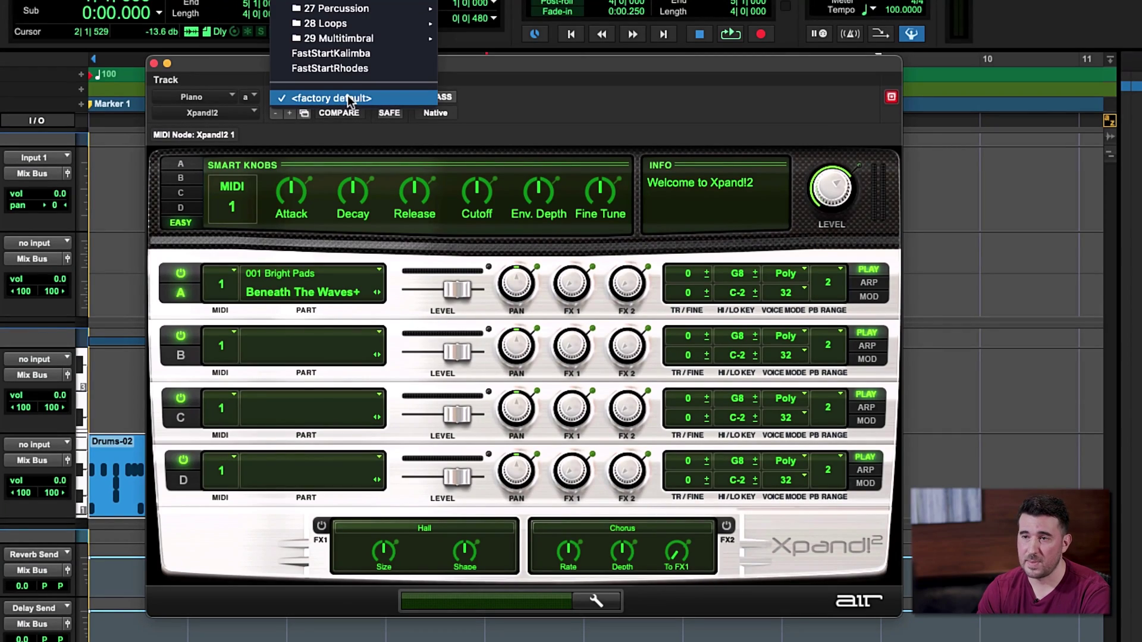
click(345, 69)
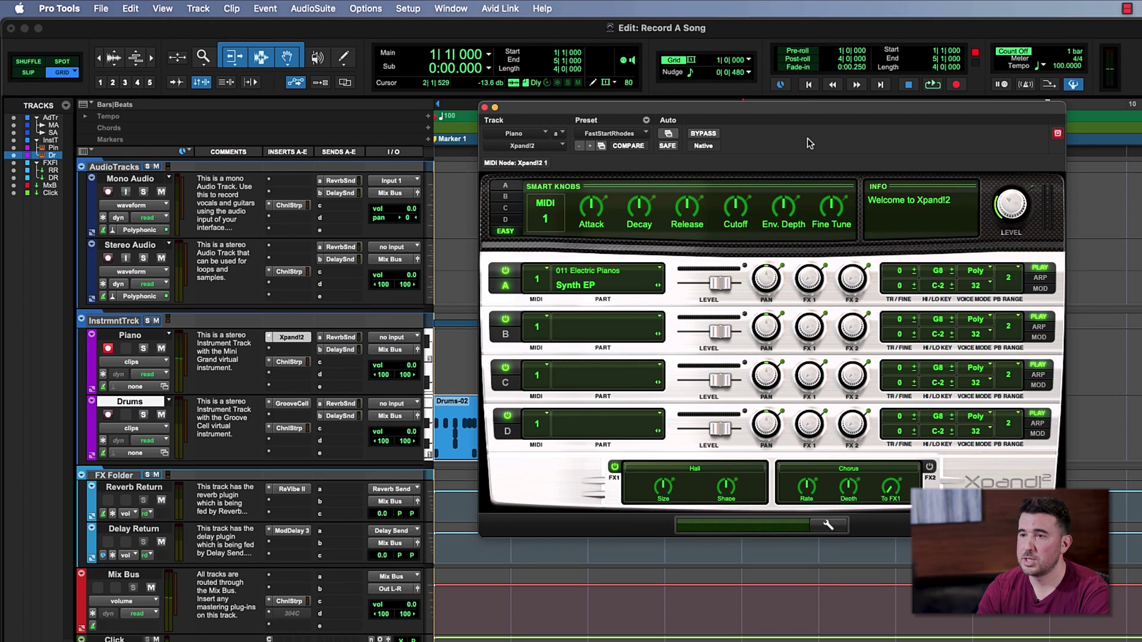
click(485, 108)
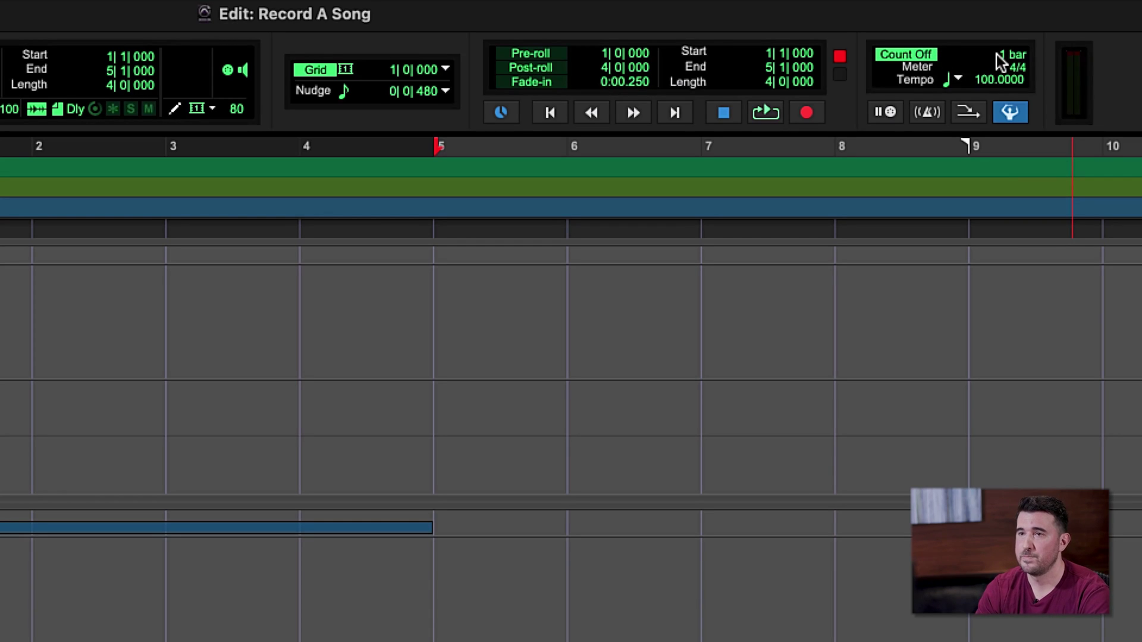
- Turn on the metronome and place the edit cursor at the start of bar 1 on the Piano track
click(930, 115)
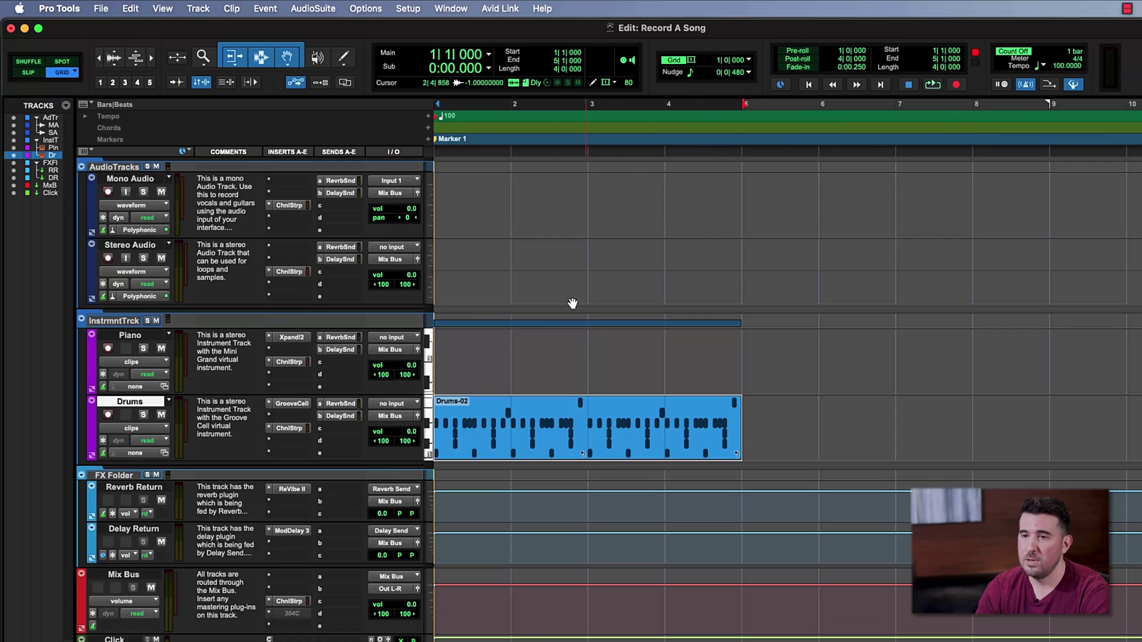
click(444, 347)
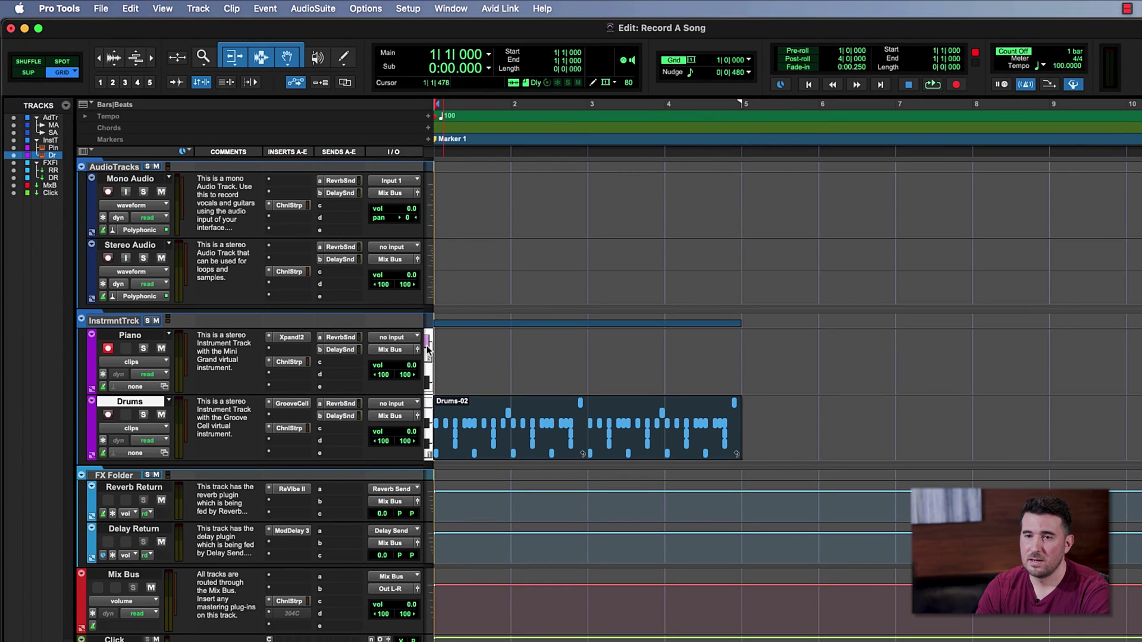
- Rename the Piano track to ElectricPiano
double_click(138, 337)
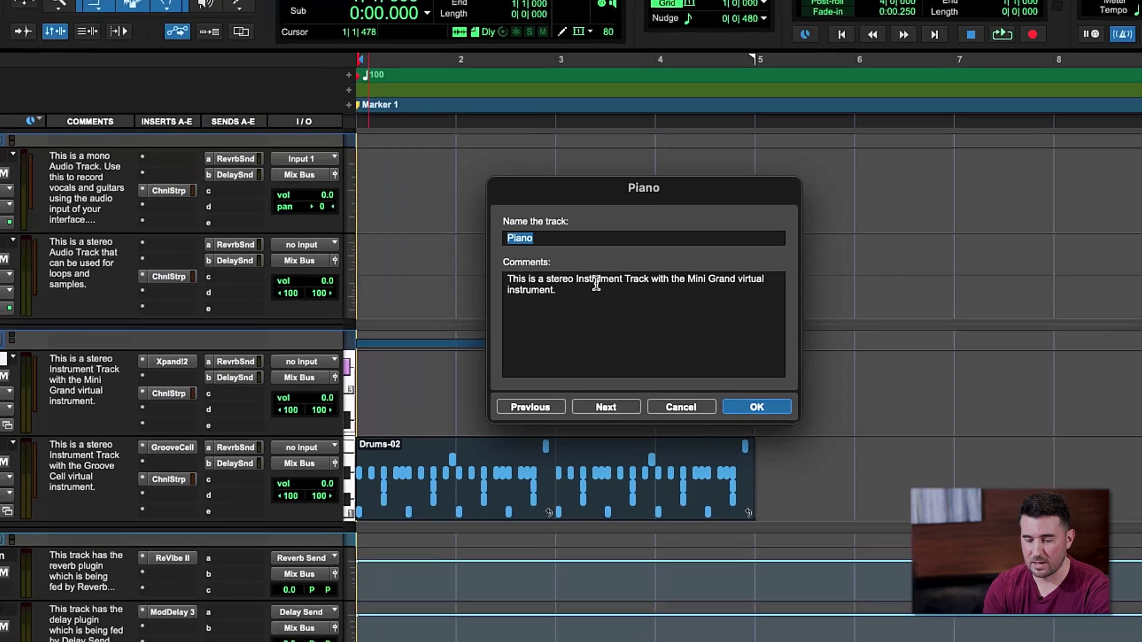
text(ElectricPiano)
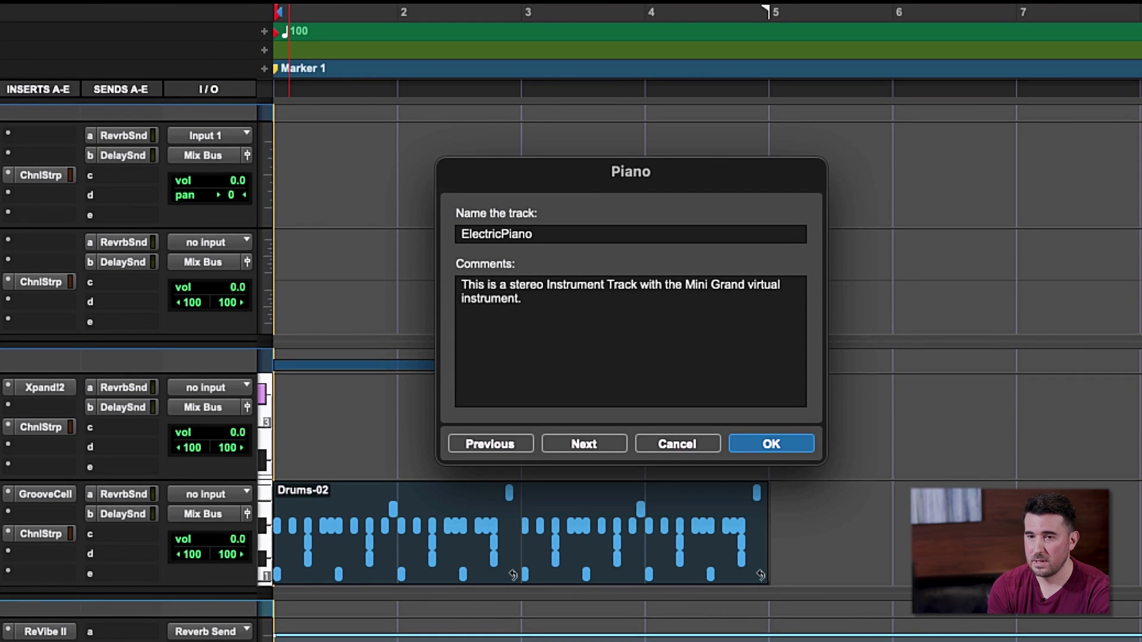
key(Return)
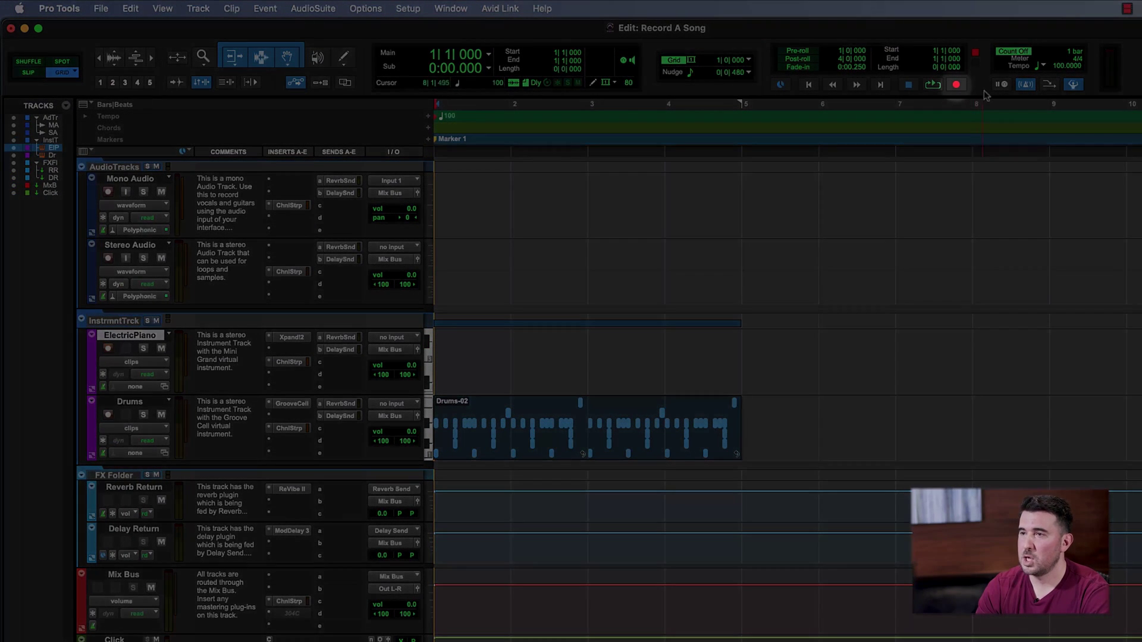
- Record a MIDI performance on the ElectricPiano track from bar 1 alongside the drums and stop the transport
key(shift+r)
click(955, 84)
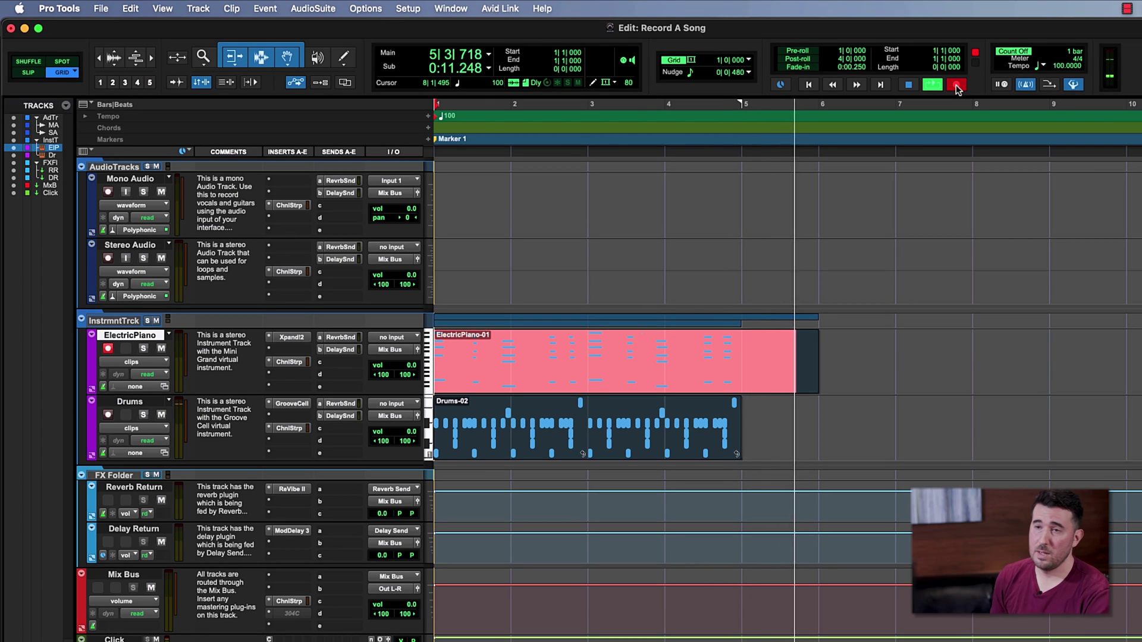
key(space)
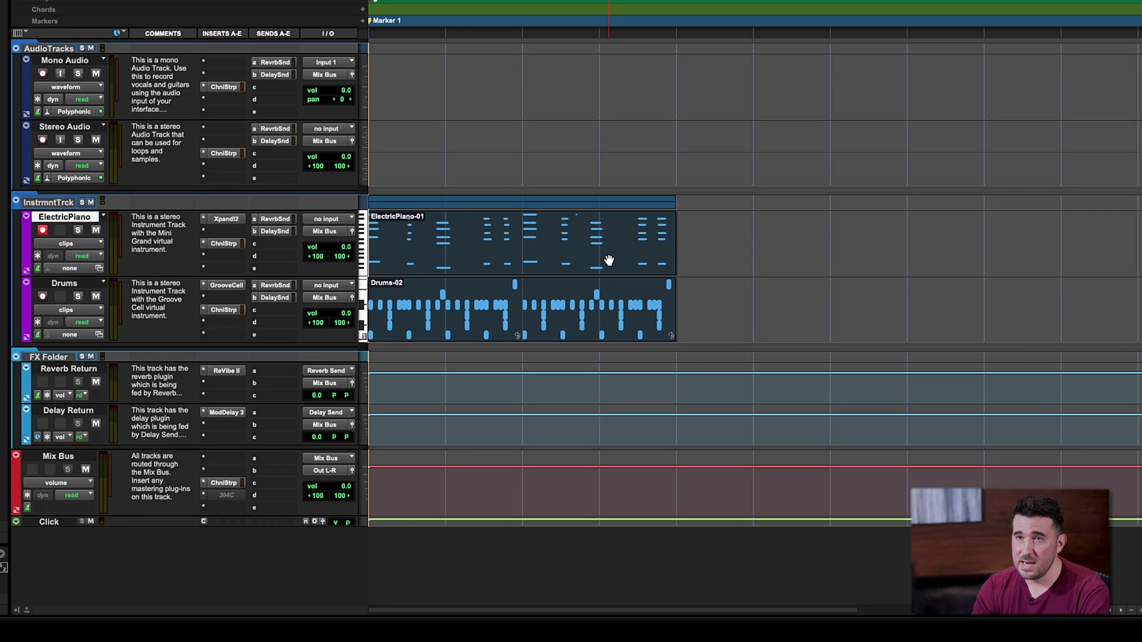
- Open the recorded ElectricPiano clip in the MIDI Editor and clear the note selection
double_click(608, 260)
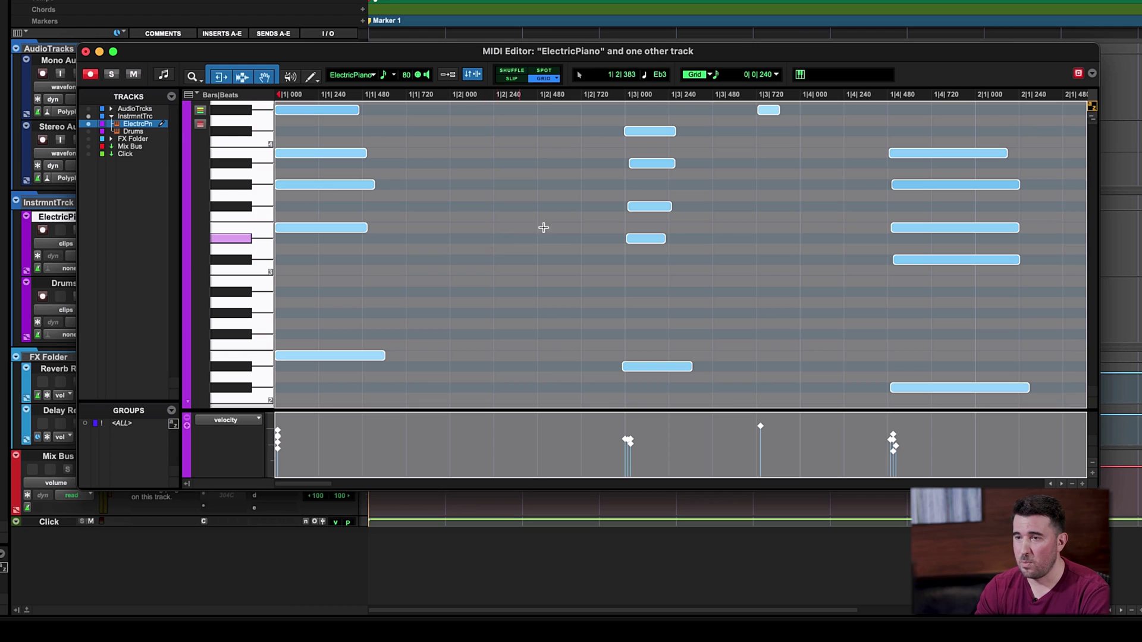
click(580, 214)
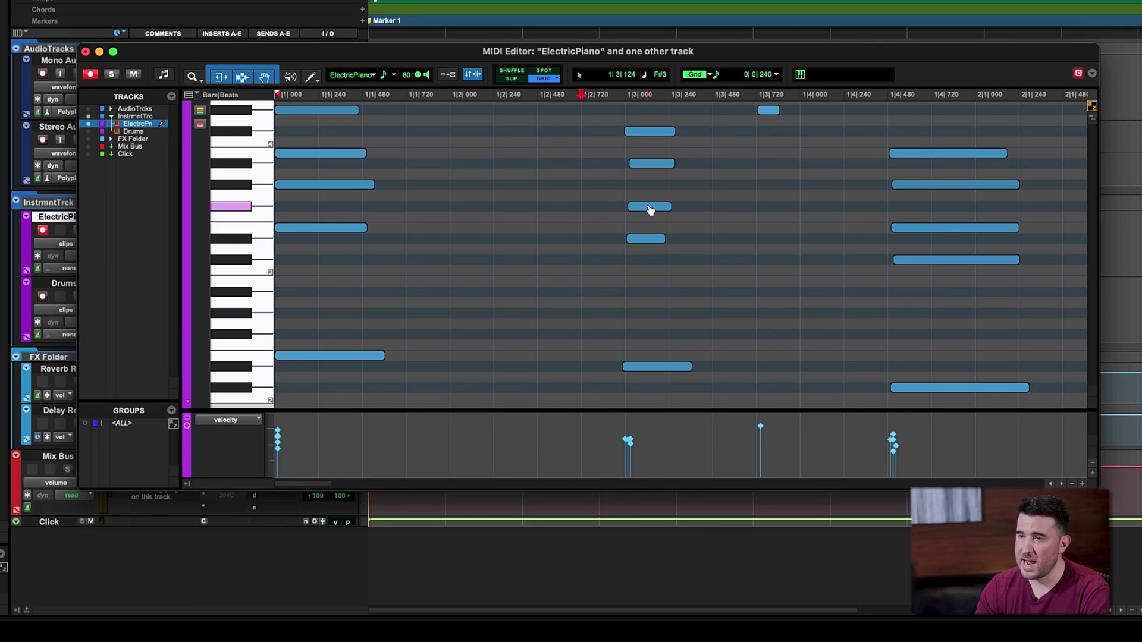
- Try moving the F#3 note of the beat 3 chord up to G3 and slightly later, and undo the move
drag(650, 210, 672, 193)
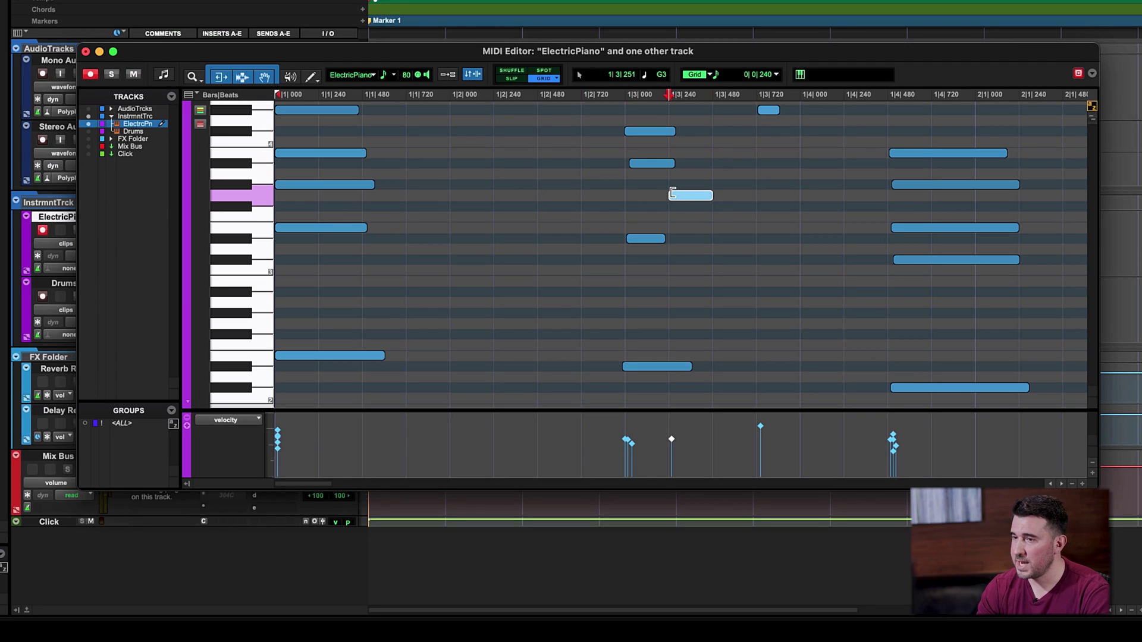
key(ctrl+z)
key(ctrl+z)
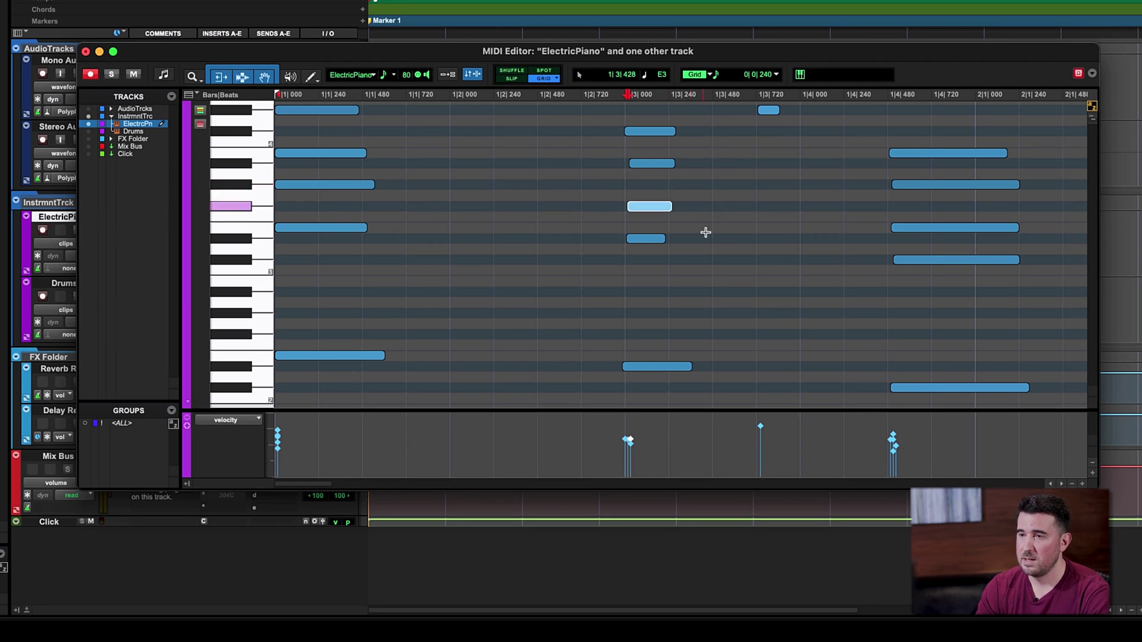
- Select the upper four notes of the beat 3 chord, try moving them later, undo the move and close the MIDI Editor
click(732, 273)
drag(732, 274, 596, 123)
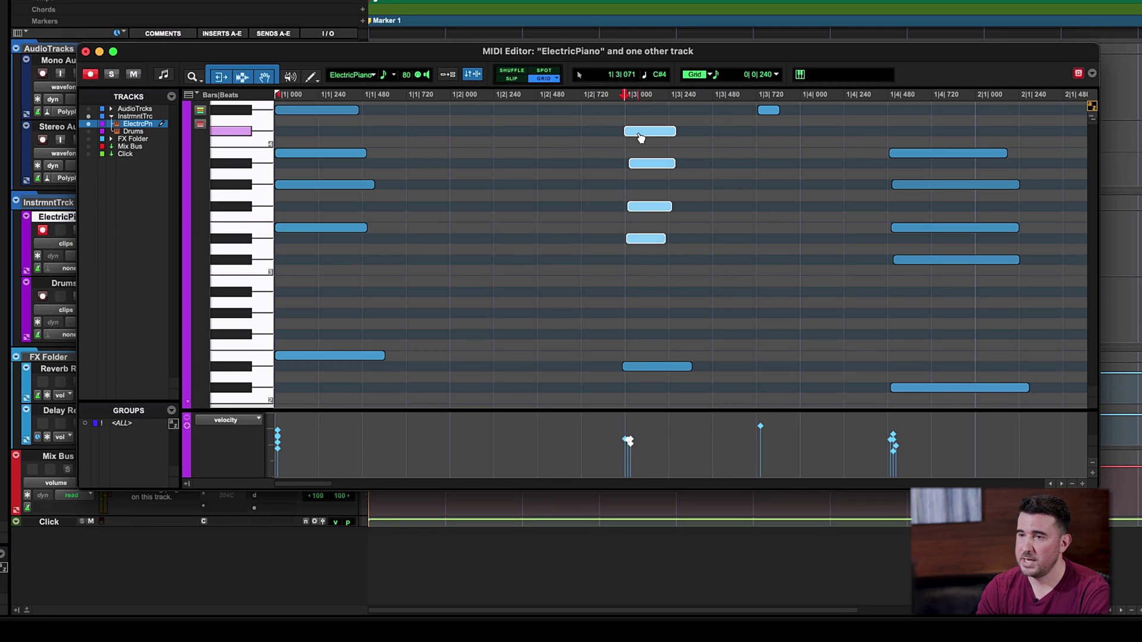
drag(639, 138, 699, 147)
key(super+z)
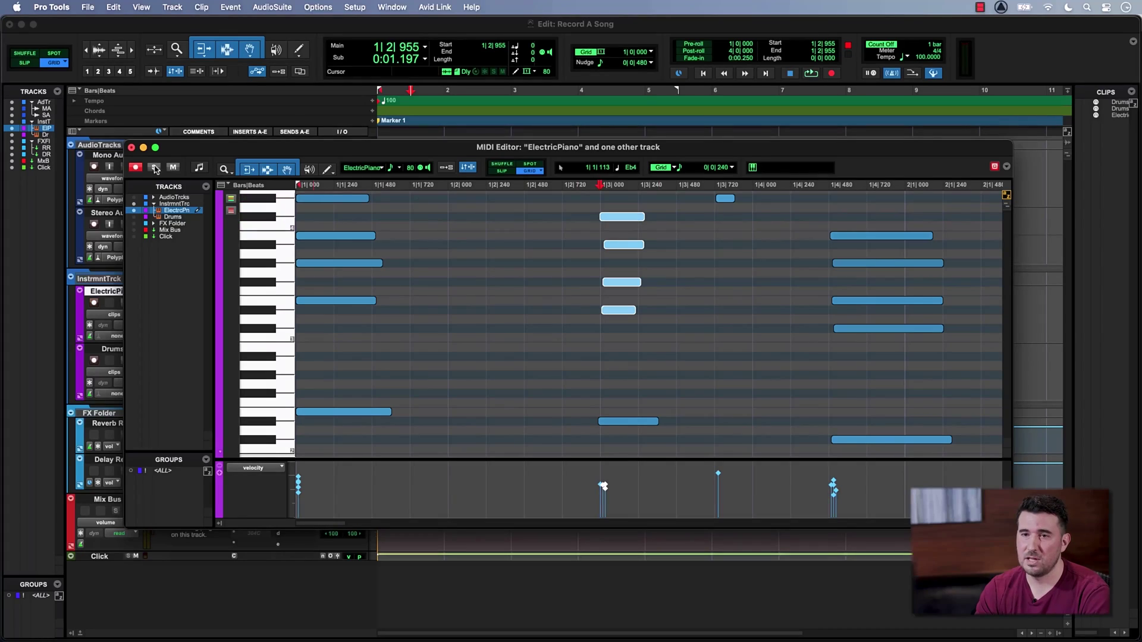
click(132, 148)
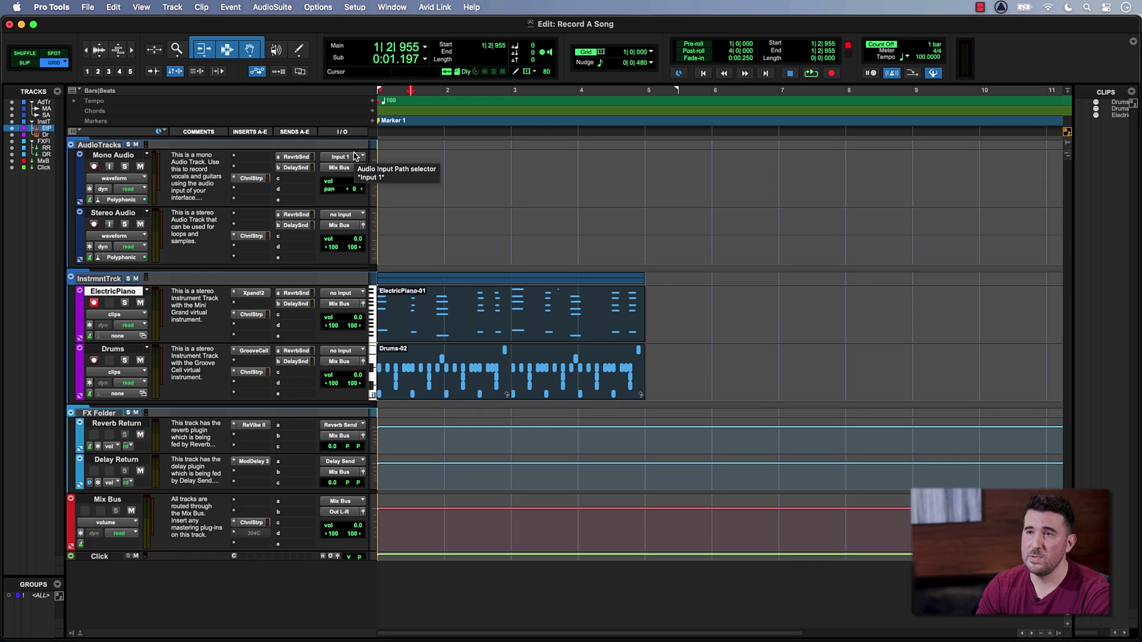
- Create two new mono Instrument tracks in ticks
click(172, 8)
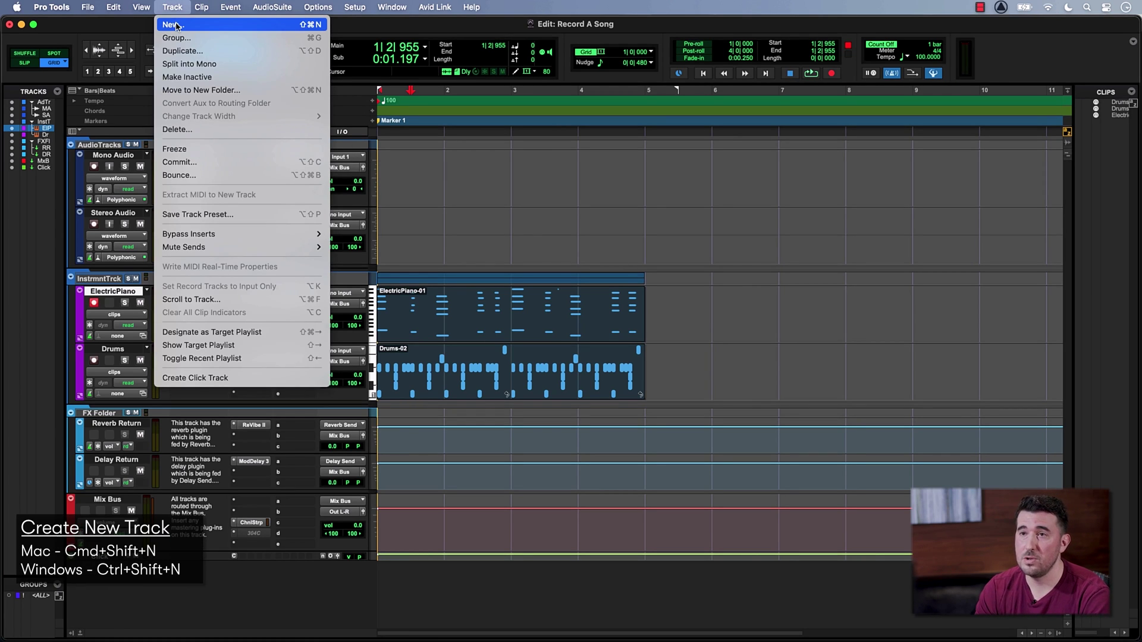
click(176, 25)
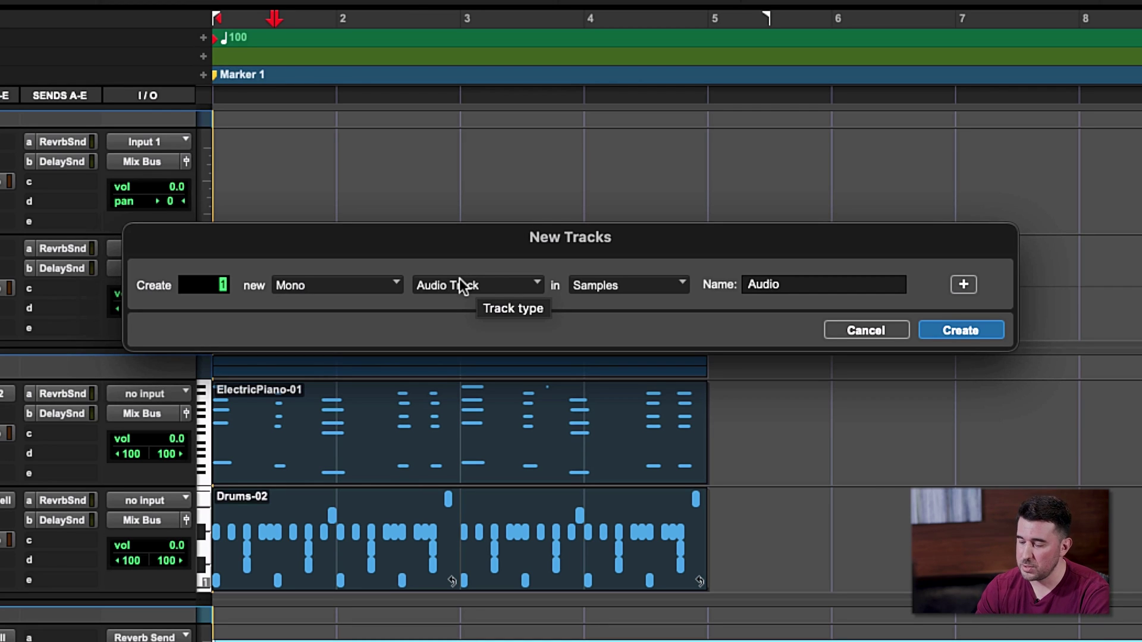
text(2)
click(459, 279)
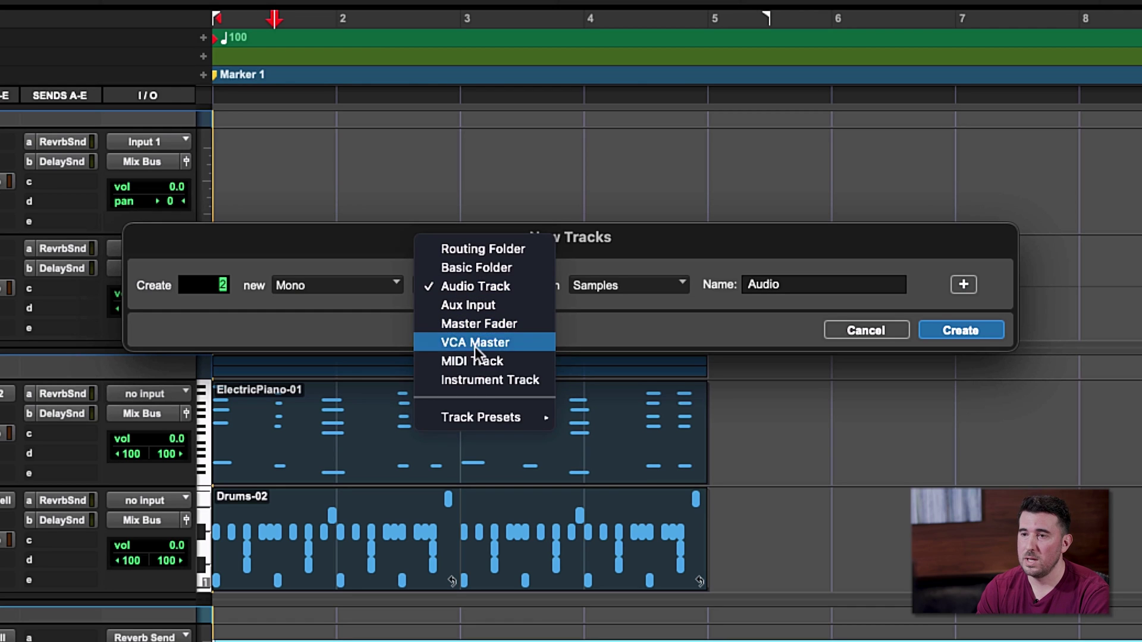
click(487, 381)
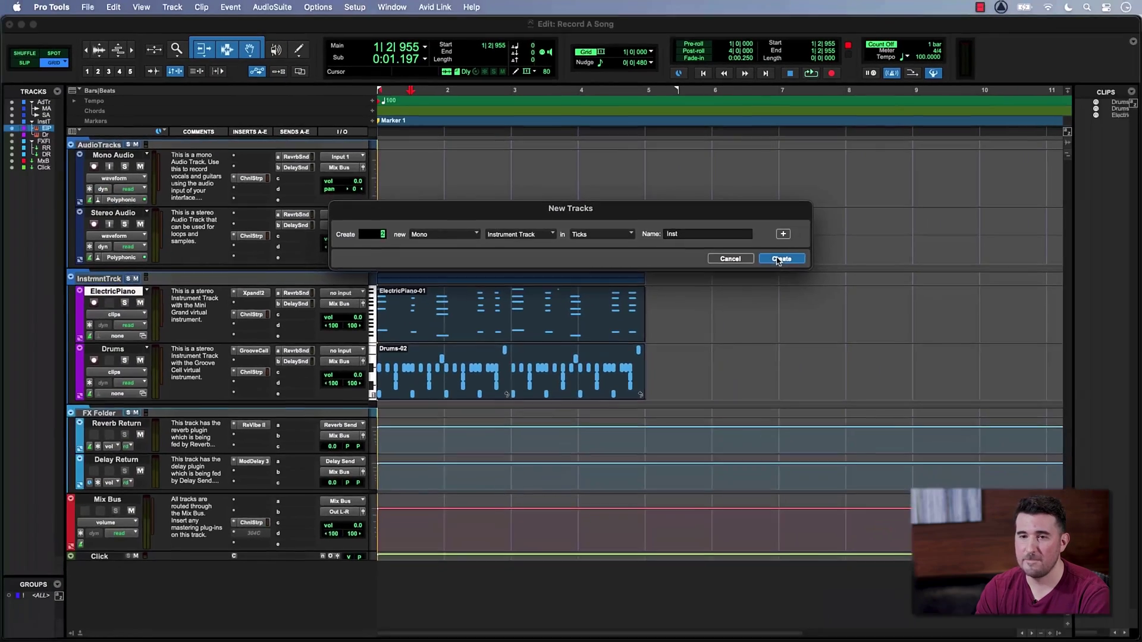
click(781, 259)
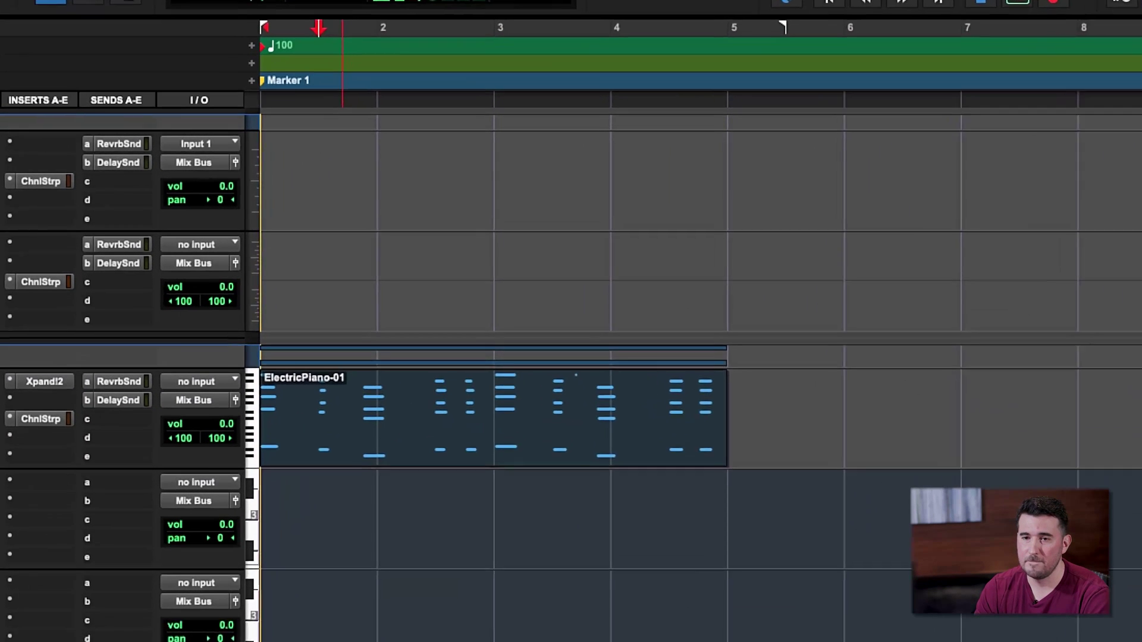
- Rename the two new instrument tracks Kalmiba and Bass
double_click(116, 346)
text(Kalimba)
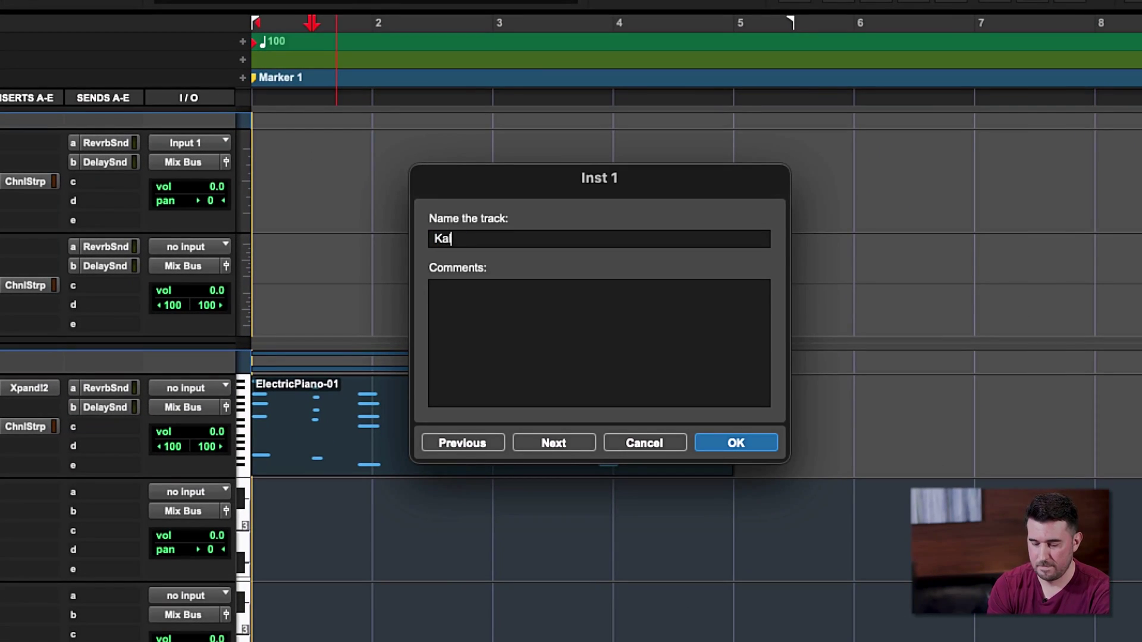
key(Return)
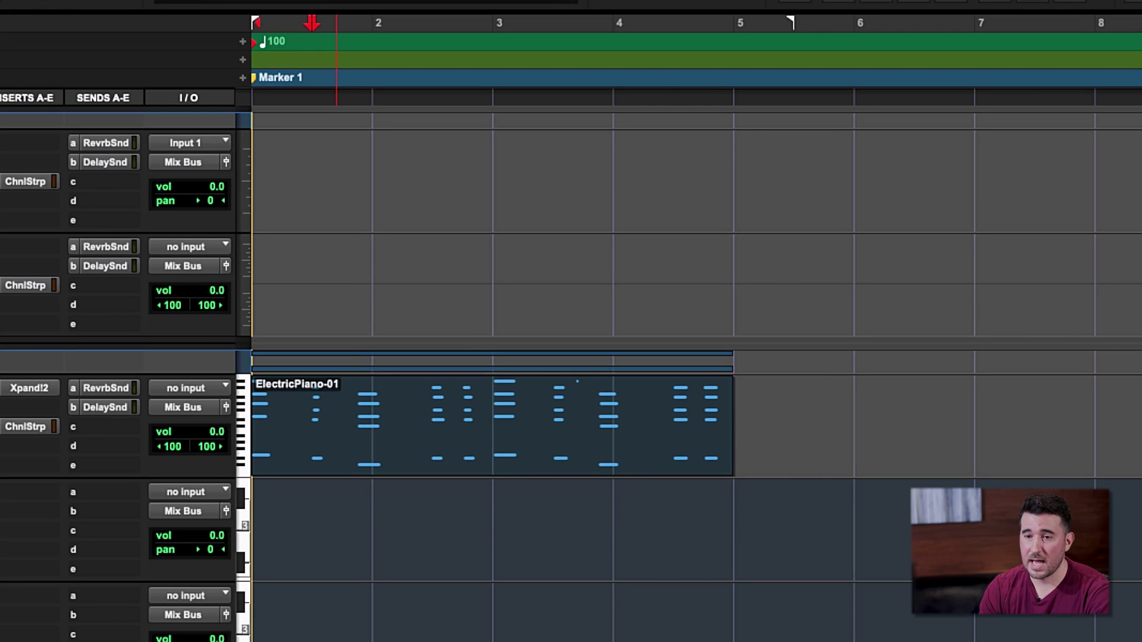
text(Bass)
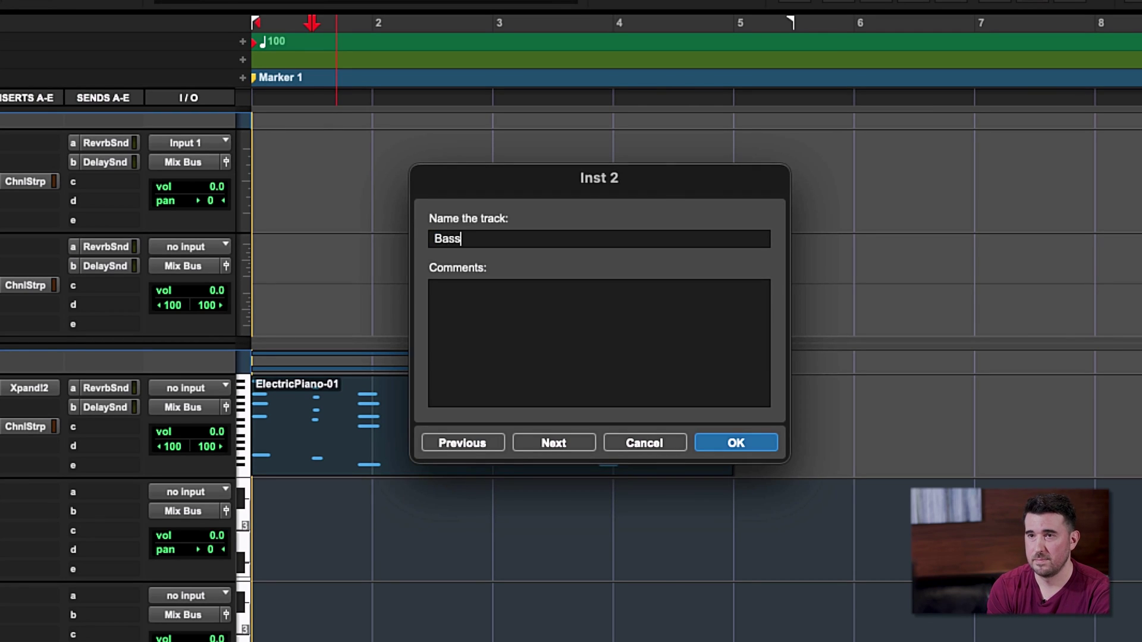
key(Return)
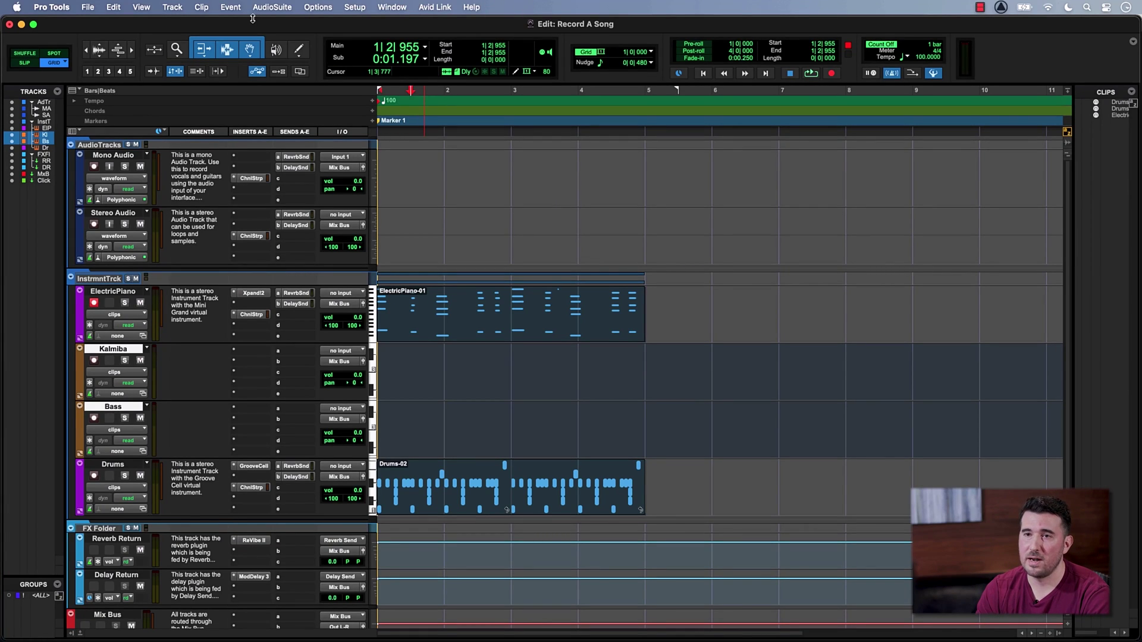
- Show the Real-Time Properties column in the Edit window
click(151, 12)
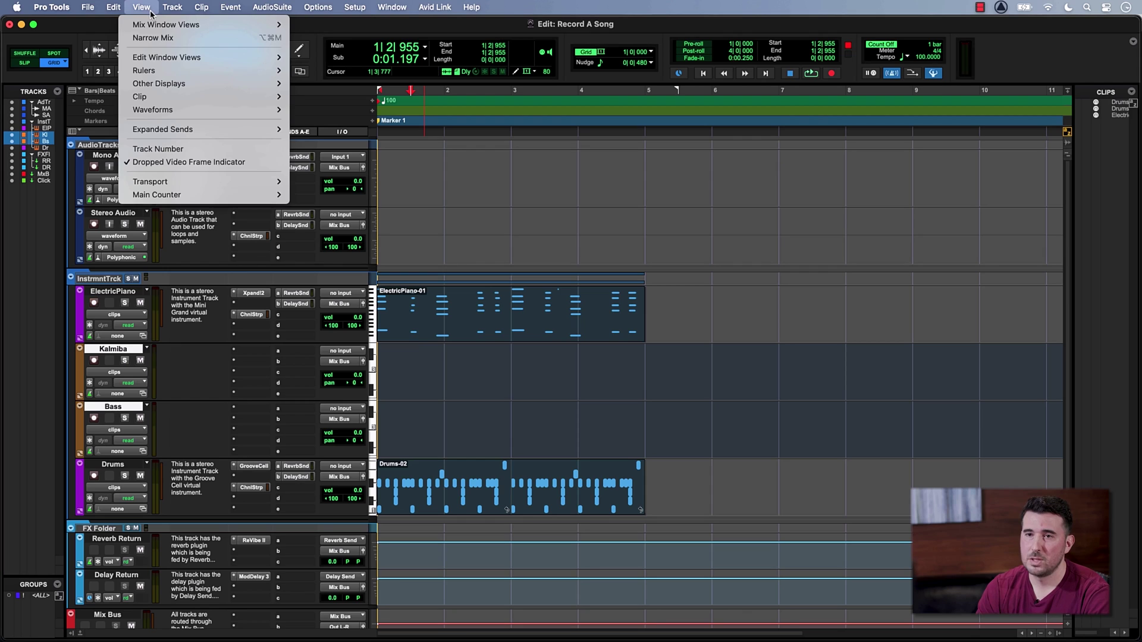
mouse_move(185, 64)
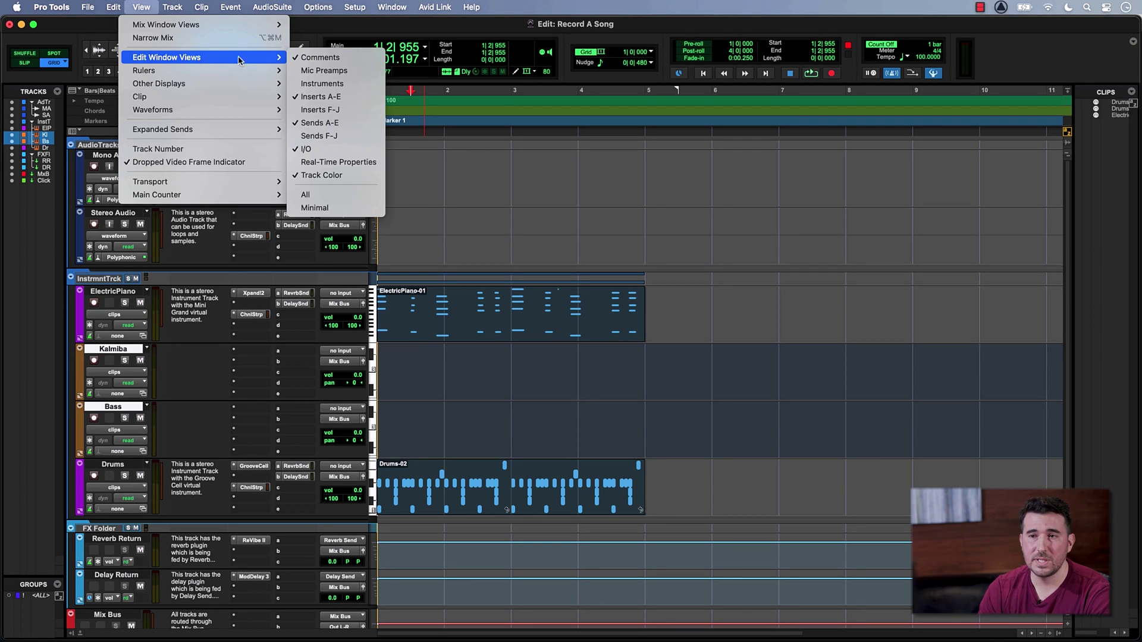
click(364, 164)
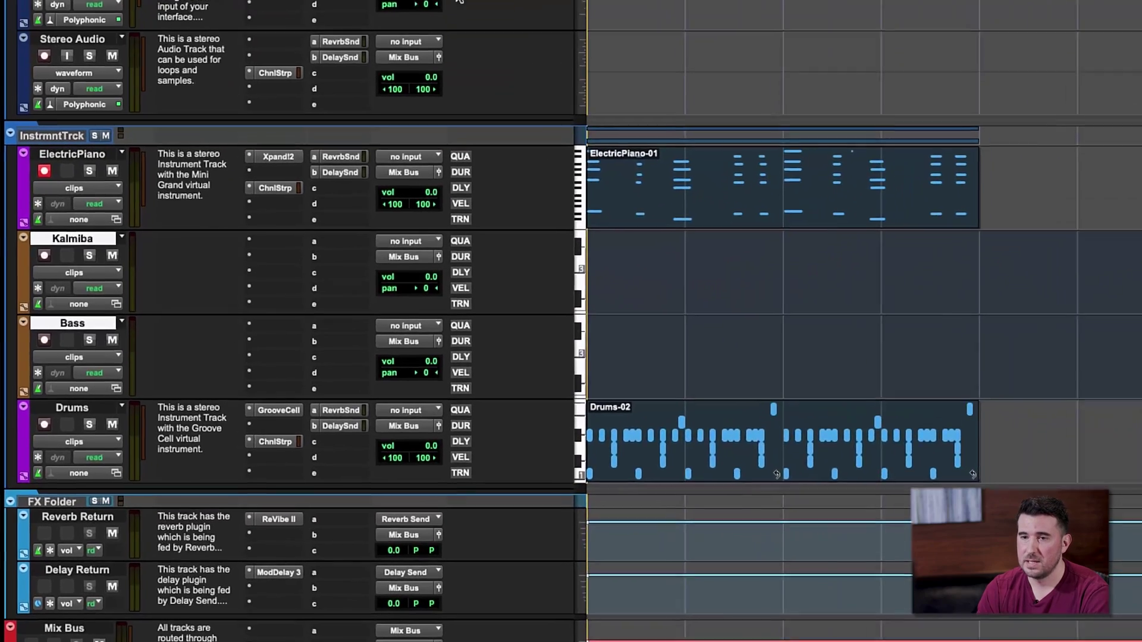
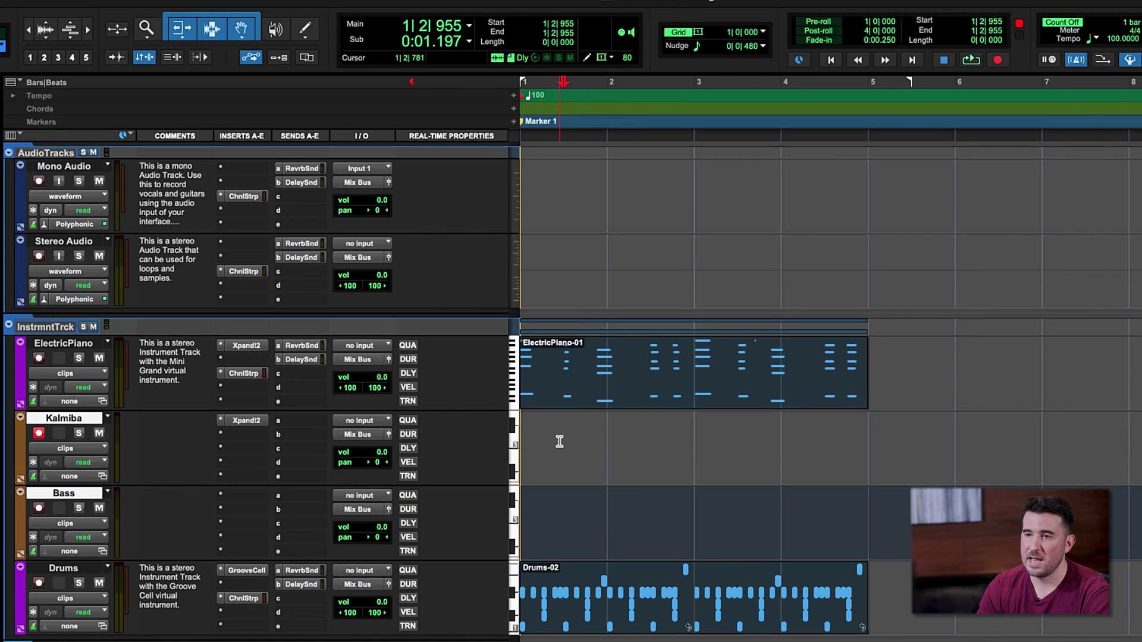
- Record a MIDI performance on the Kalmiba track from the start of the session and stop the transport
click(997, 60)
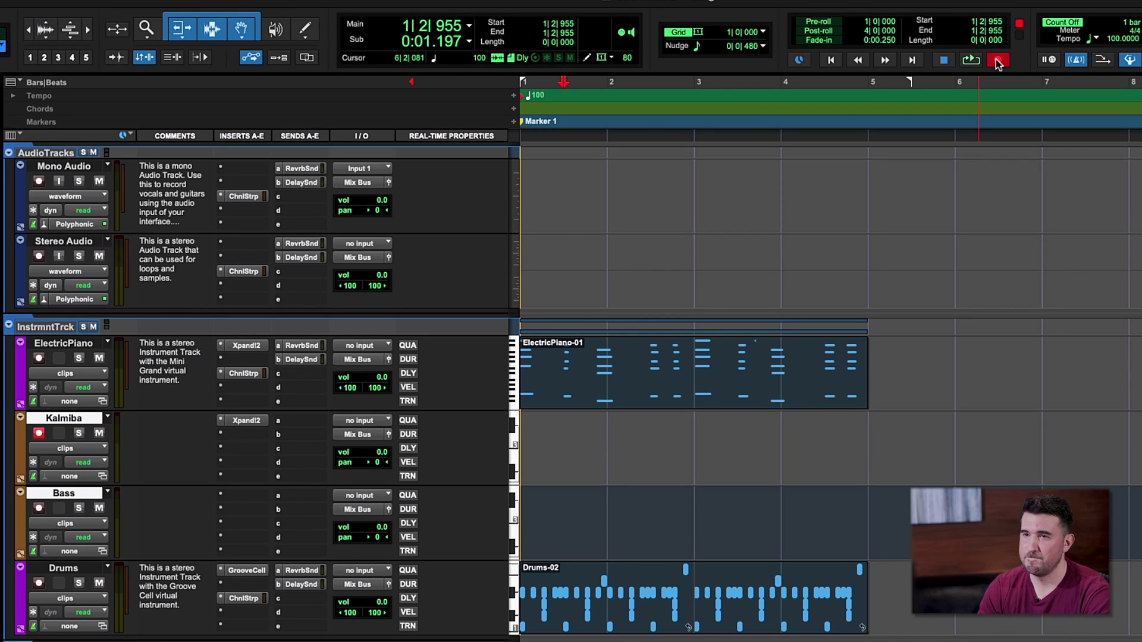
key(Return)
key(space)
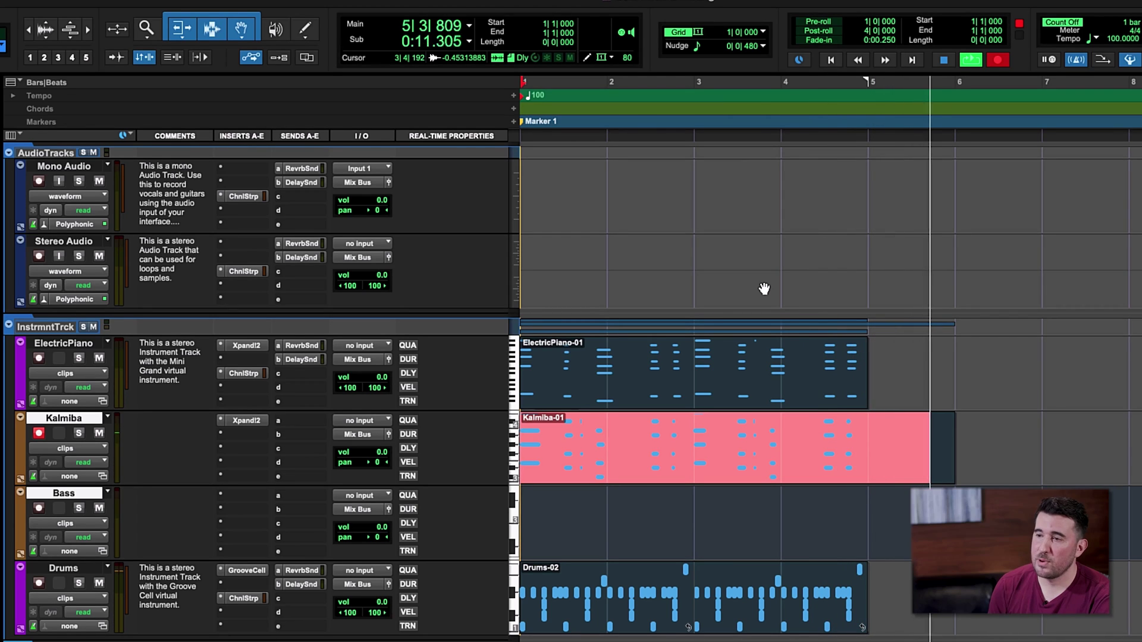
key(space)
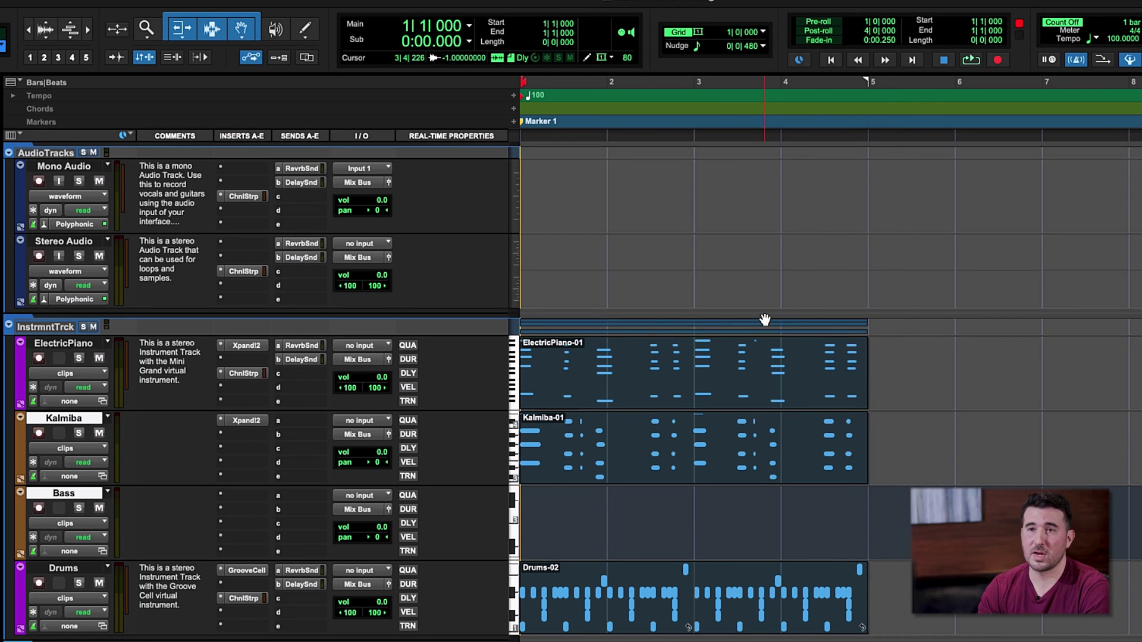
- Enable real-time quantization on the Kalmiba track and open its recorded clip for inspection
click(757, 471)
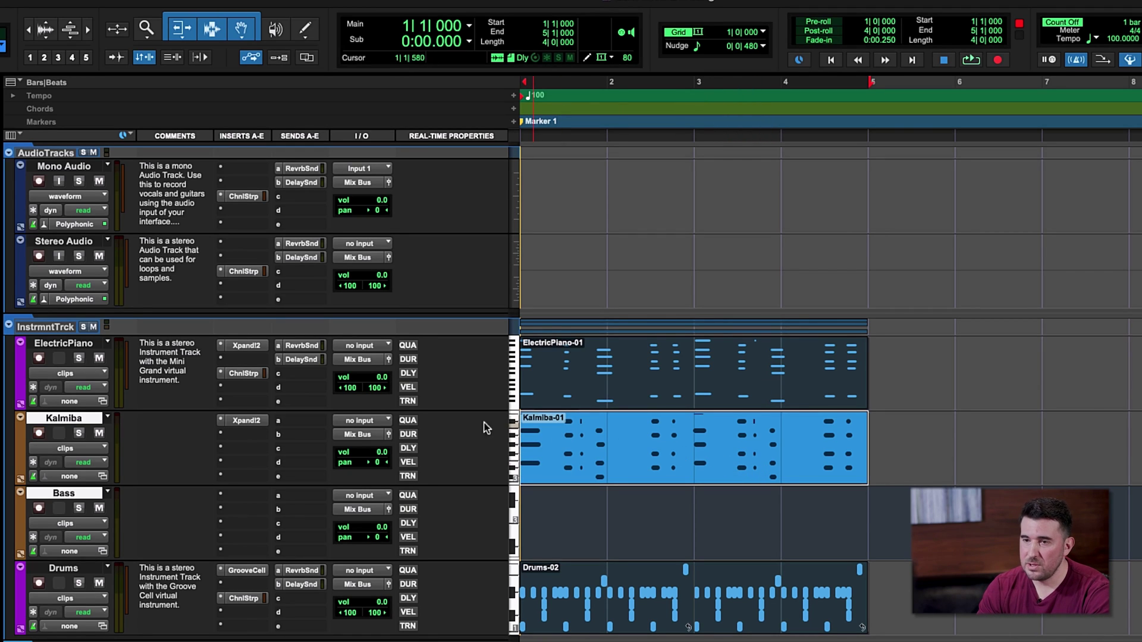
click(406, 423)
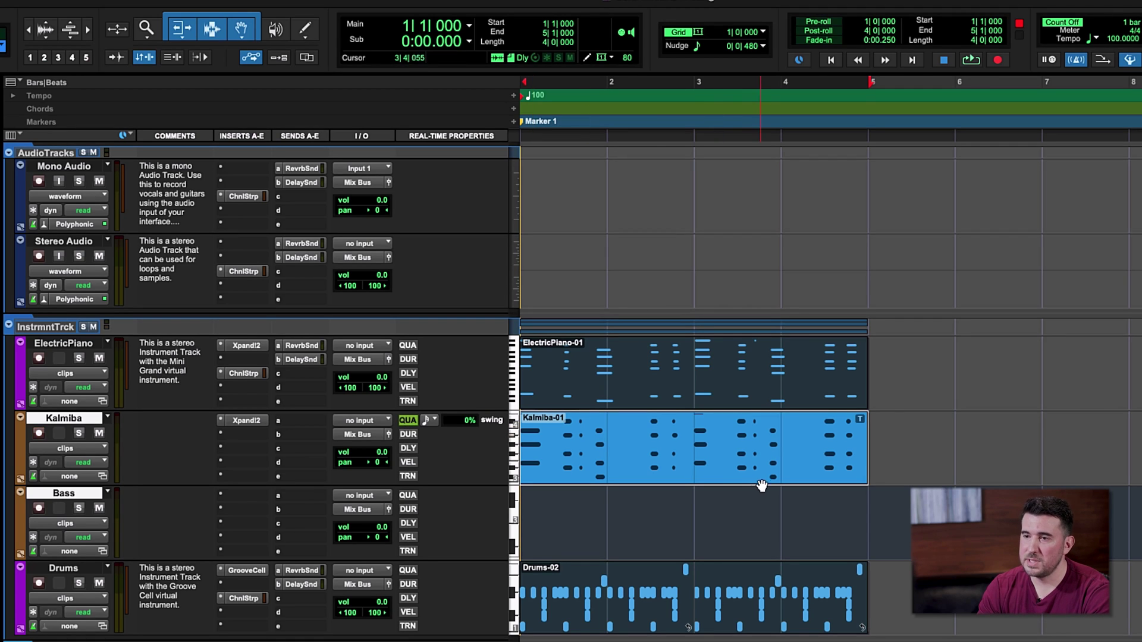
double_click(709, 467)
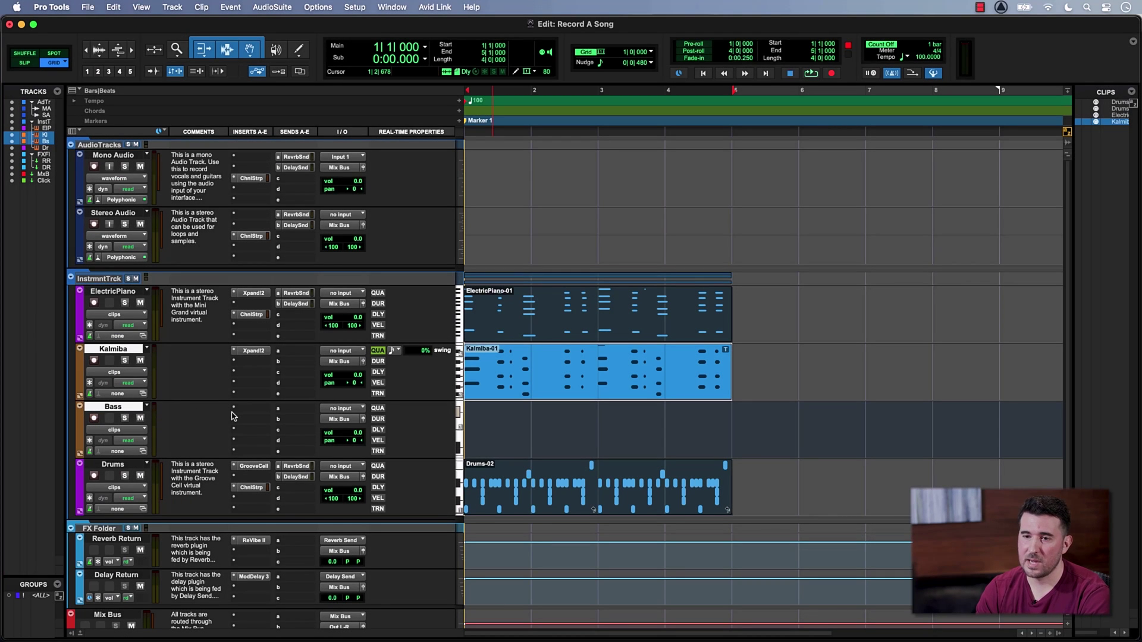
- Insert the Vacuum (mono) instrument plug-in in the first insert slot of the Bass track
click(237, 411)
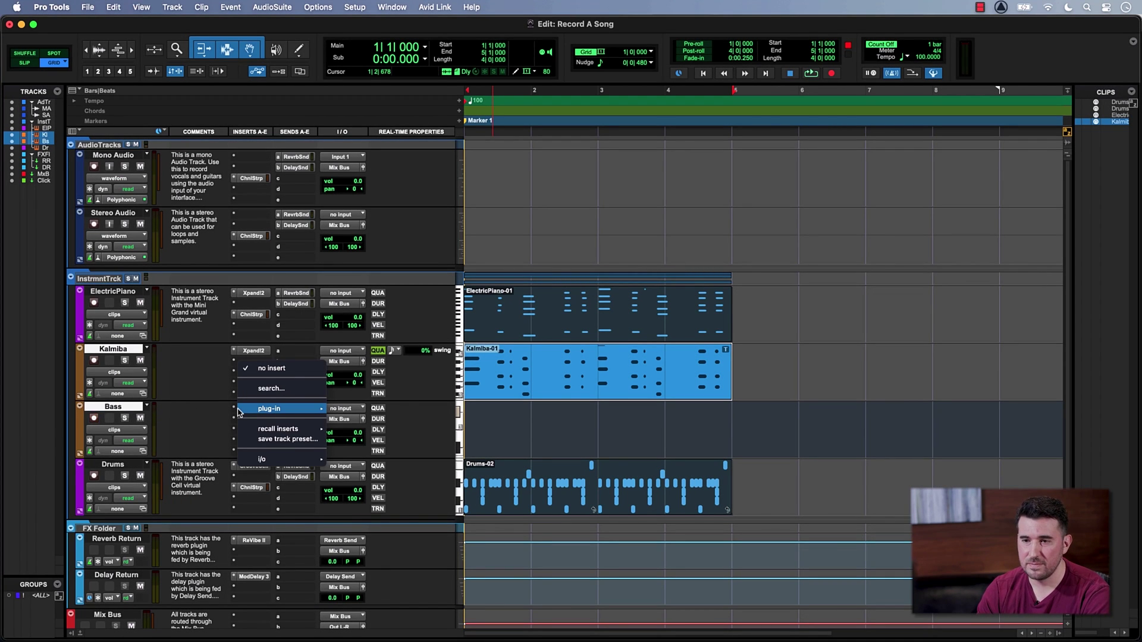
mouse_move(275, 412)
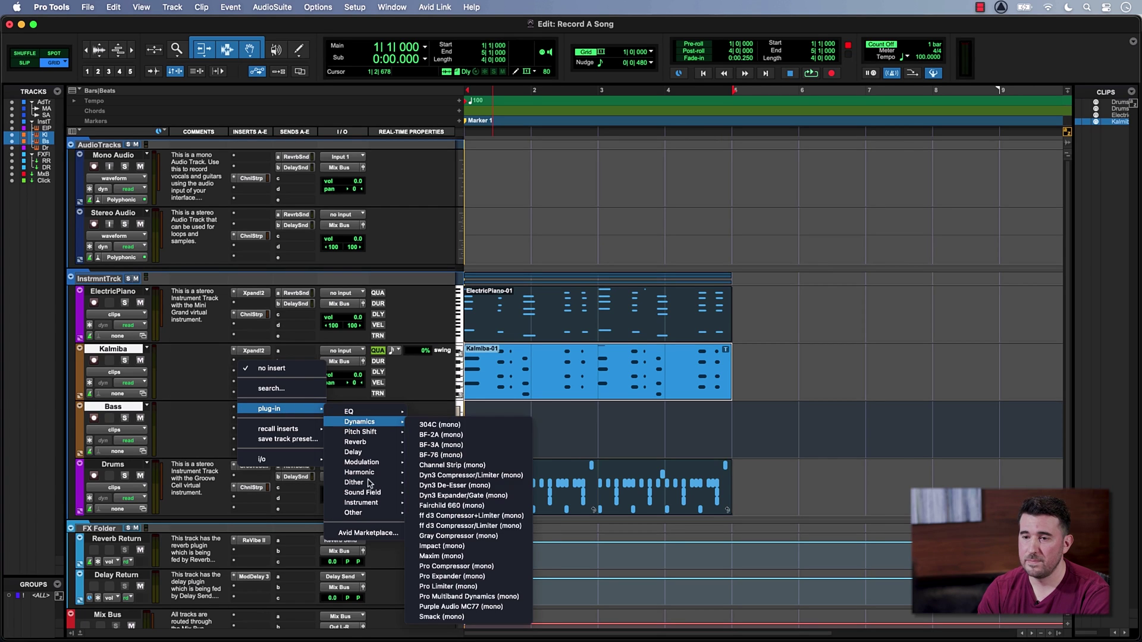
mouse_move(383, 505)
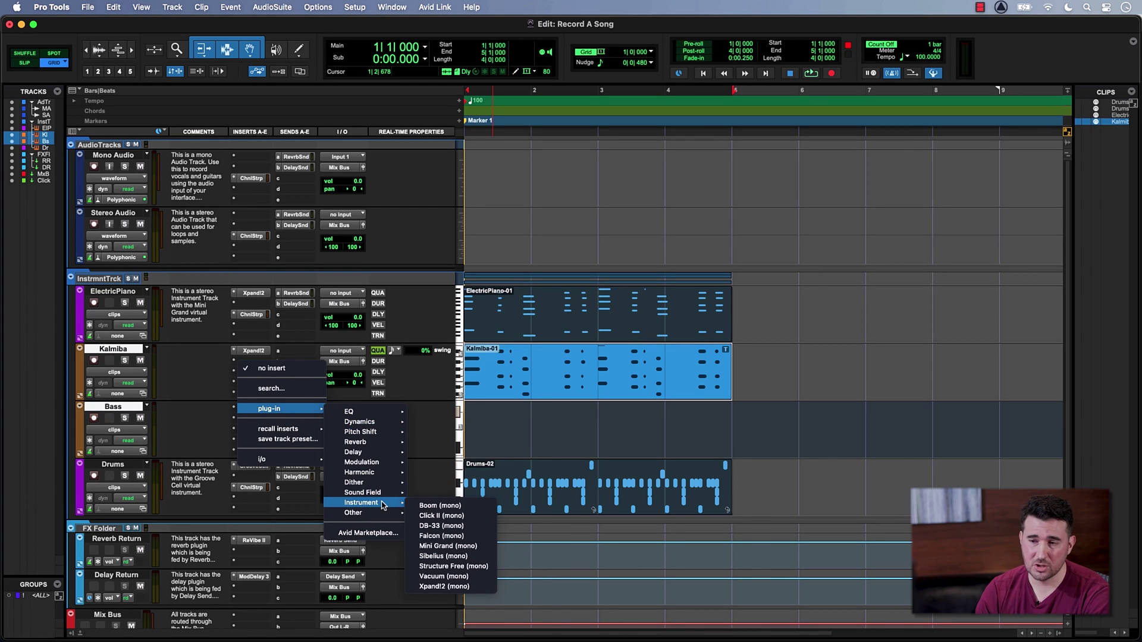
click(458, 577)
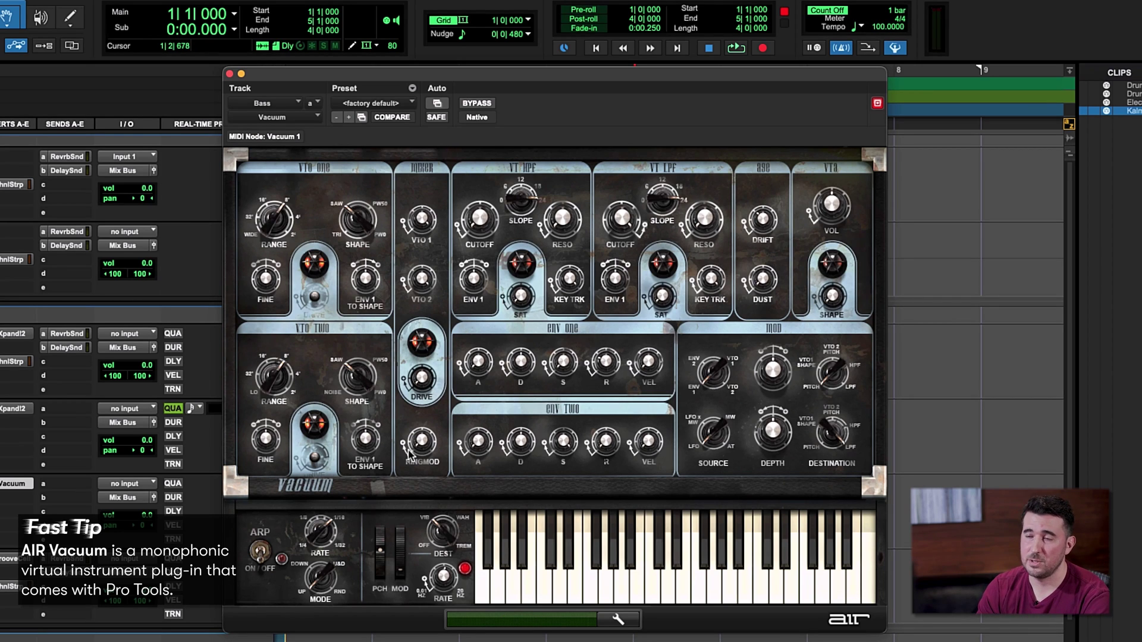
- Load the FirstSessionBass preset in Vacuum and close the plug-in window
click(403, 108)
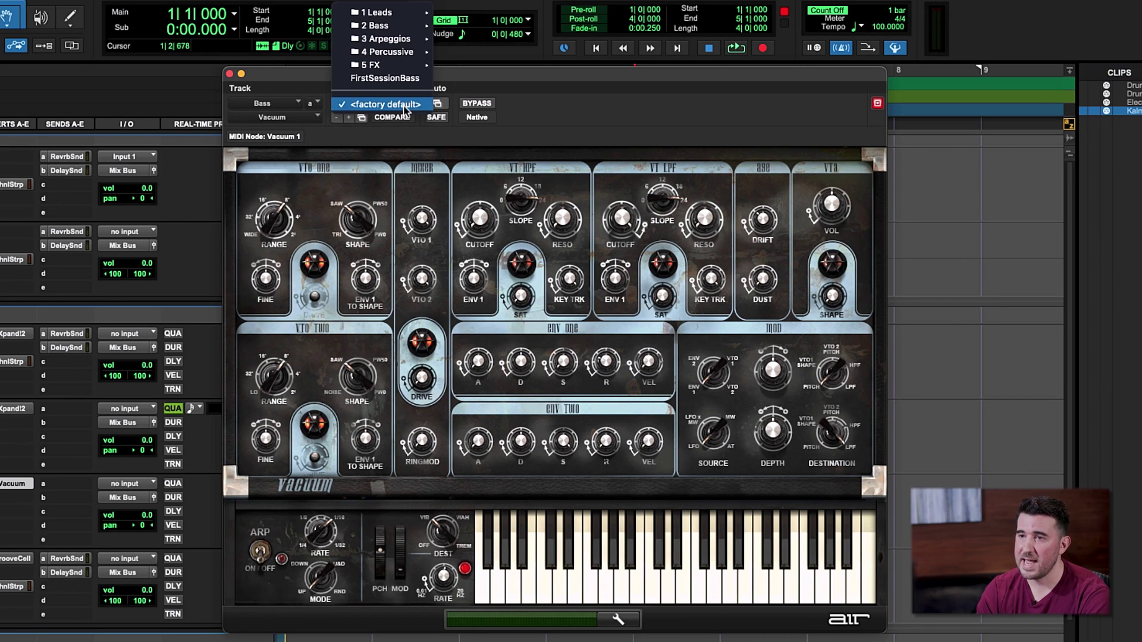
click(400, 79)
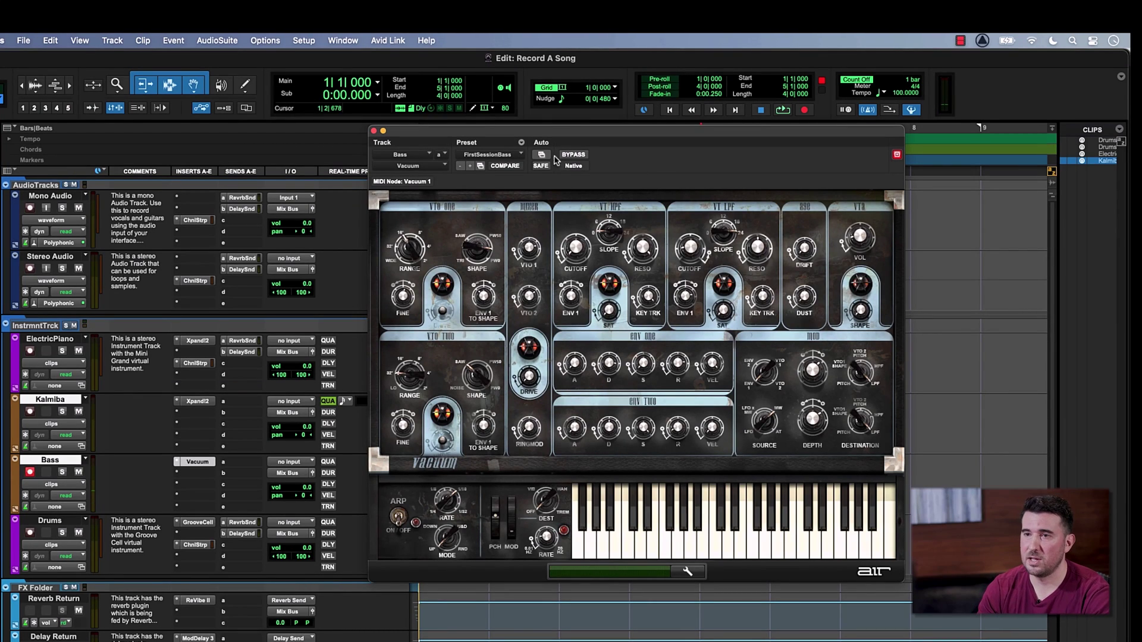
click(373, 131)
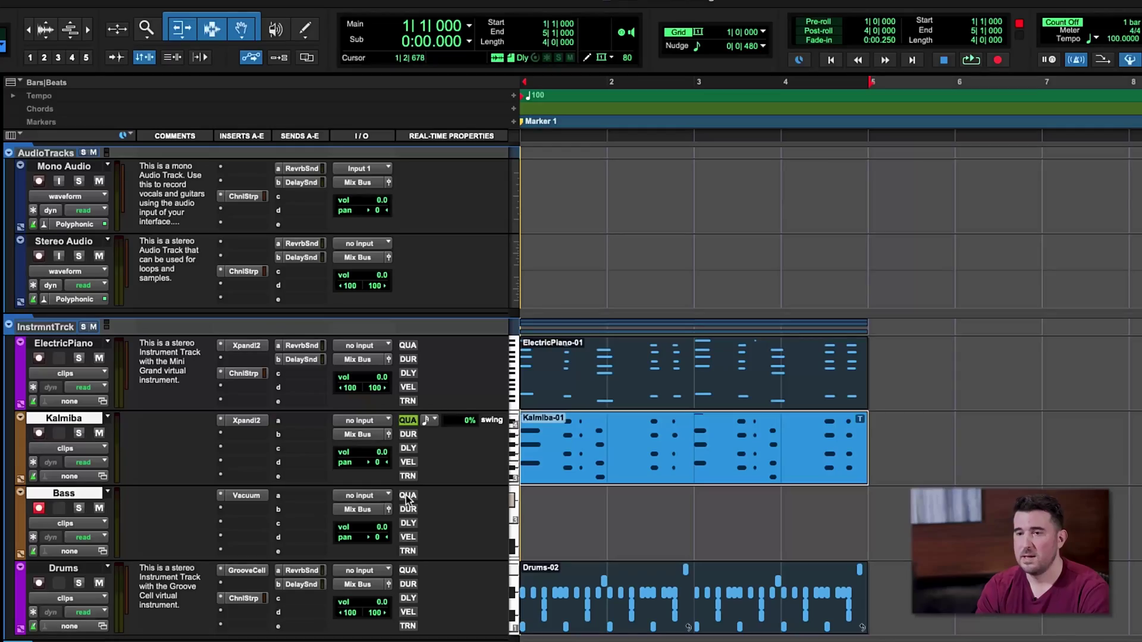
- Enable real-time quantization on the Bass track and record a MIDI bass part from bar 1
click(407, 497)
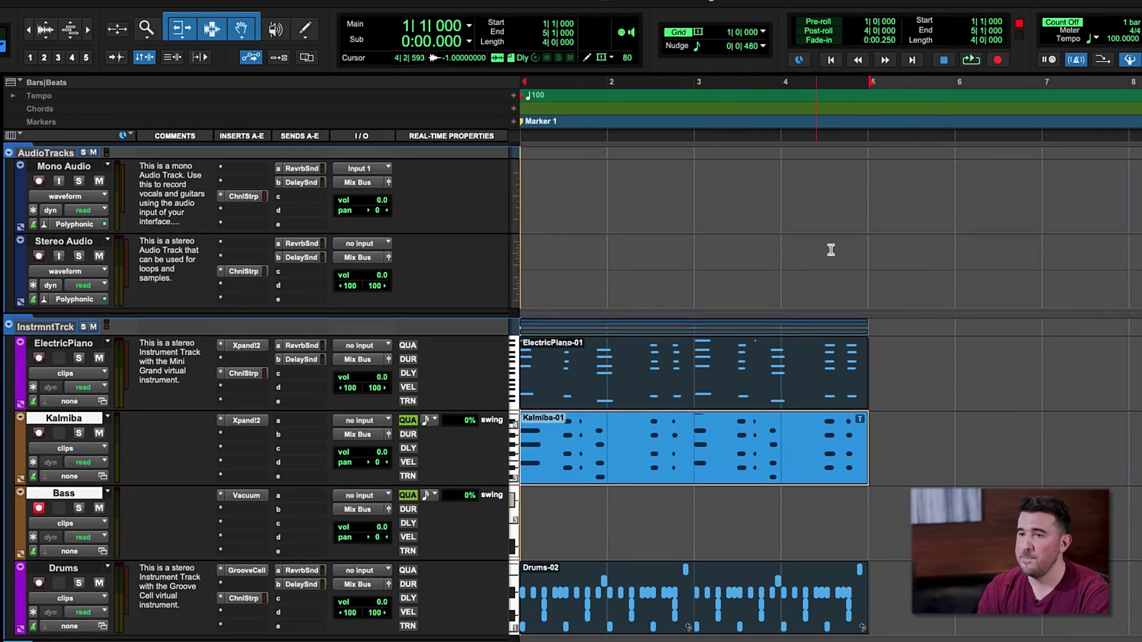
click(528, 263)
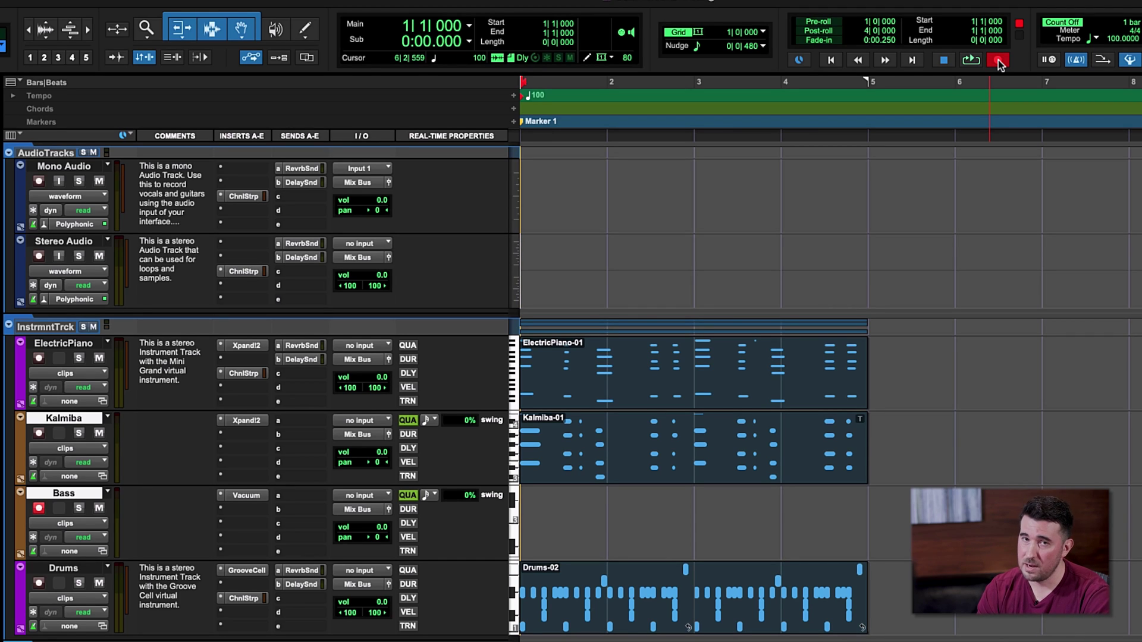
key(shift+r)
key(space)
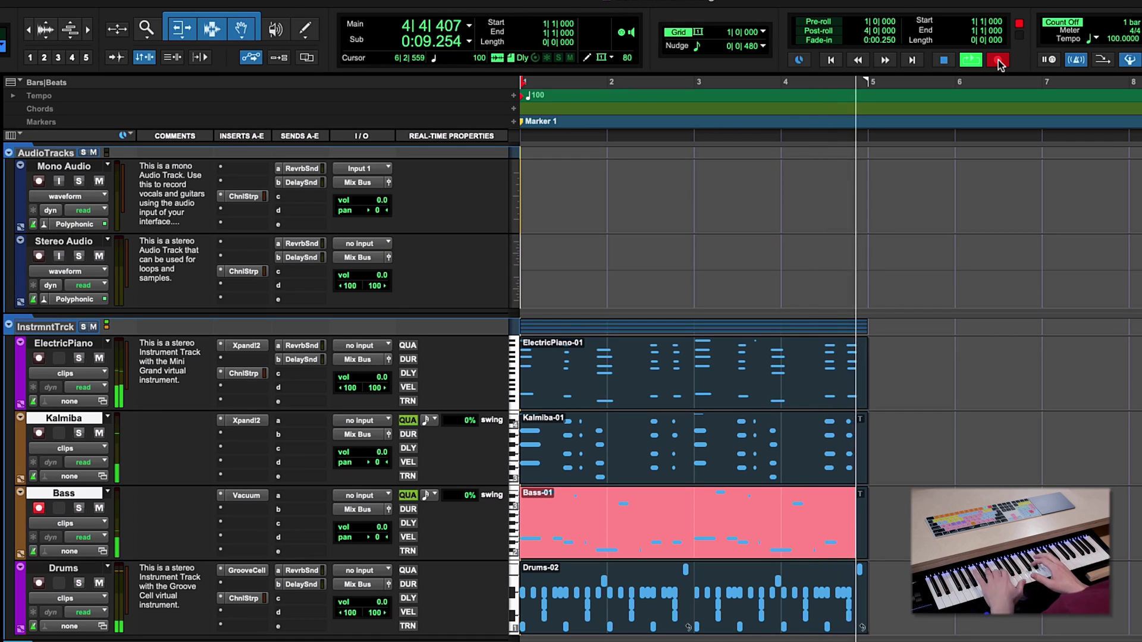
key(space)
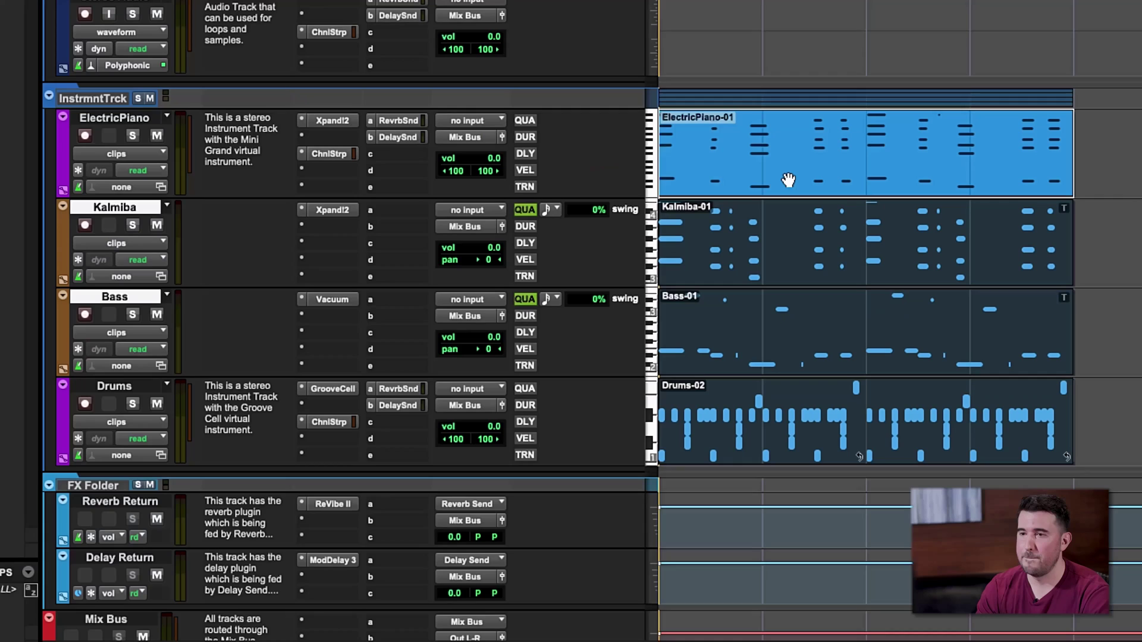
- Play back the piano, kalimba, bass and drum parts together from bar 1
key(space)
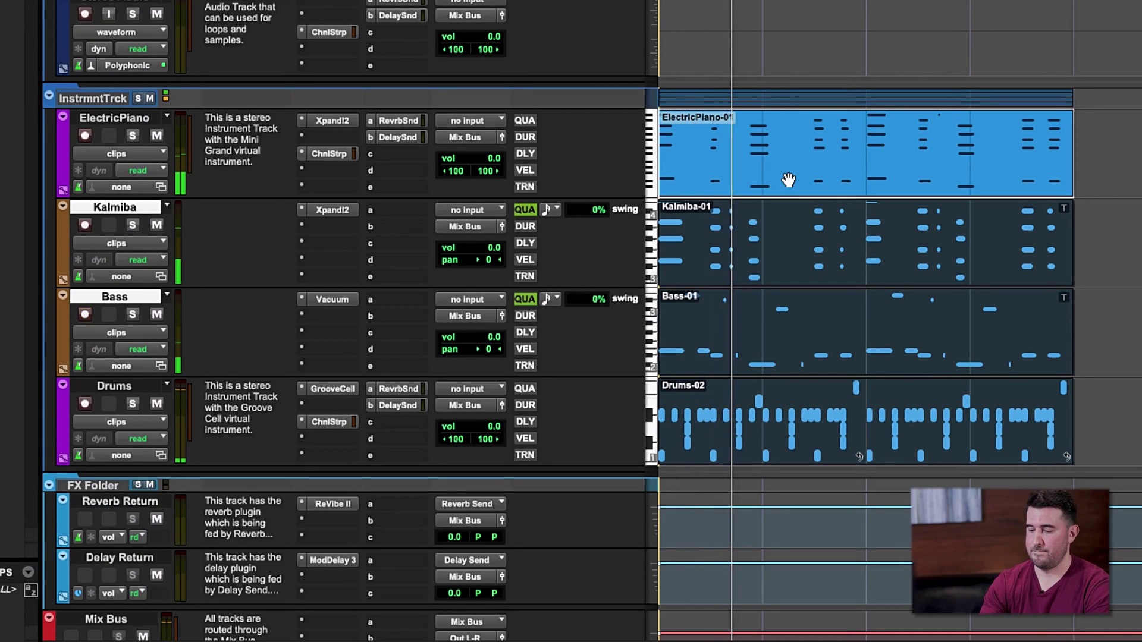